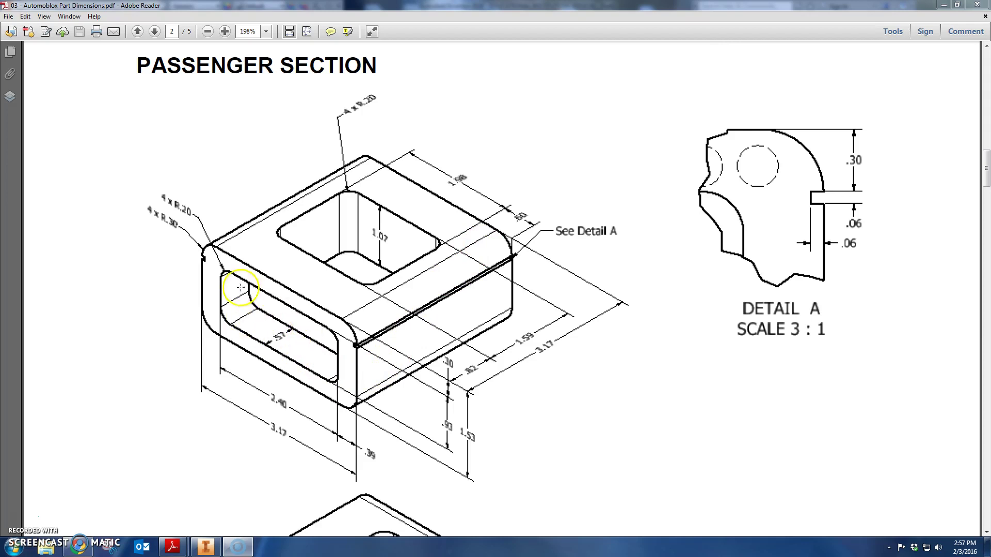
Check the .39, 3.17 and 1.53 dimensions on the Passenger Section drawing.
{"action": "left_click", "coordinate": [289, 321]}
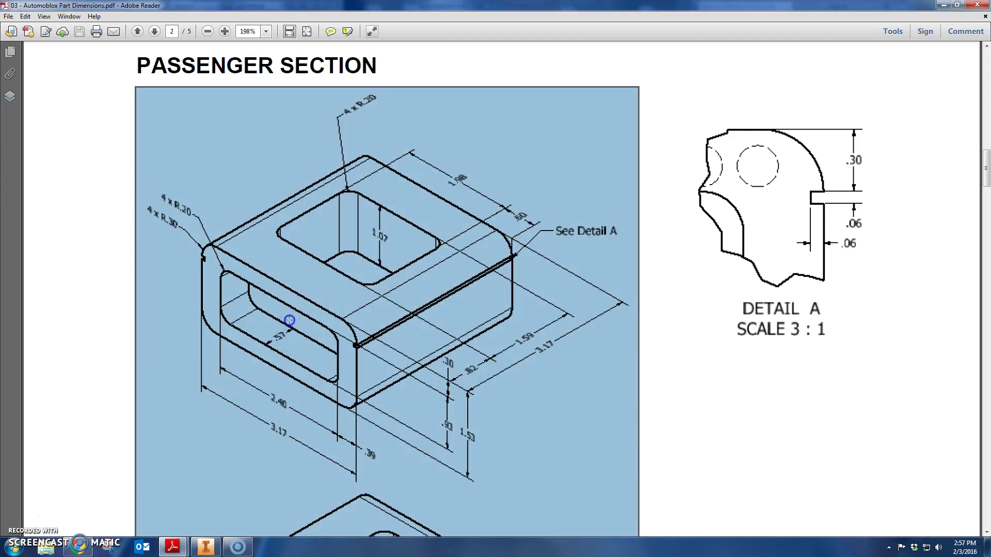
{"action": "left_click", "coordinate": [289, 321]}
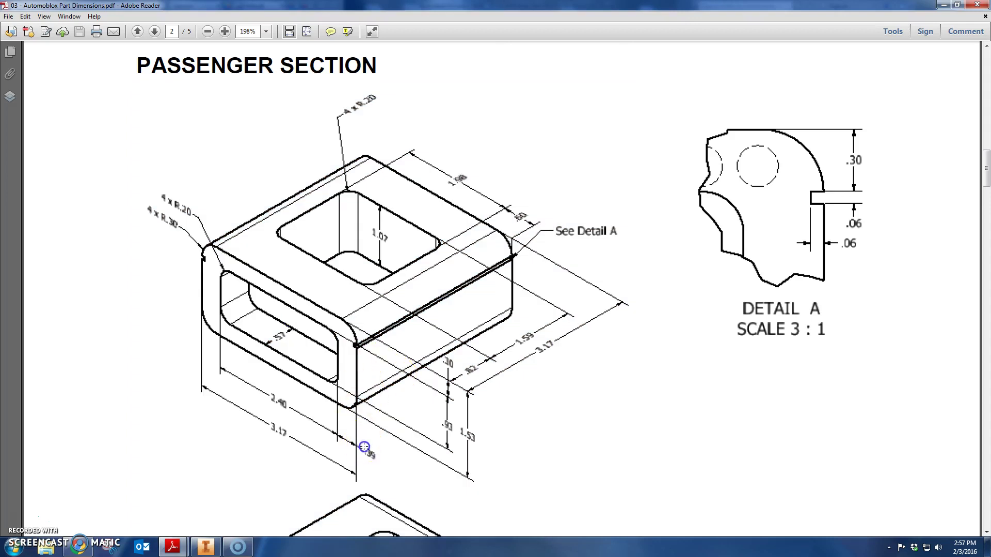
{"action": "left_click_drag", "start_coordinate": [362, 444], "coordinate": [385, 467]}
{"action": "left_click", "coordinate": [432, 469]}
{"action": "left_click", "coordinate": [682, 436]}
{"action": "left_click_drag", "start_coordinate": [268, 421], "coordinate": [296, 443]}
{"action": "left_click", "coordinate": [166, 361]}
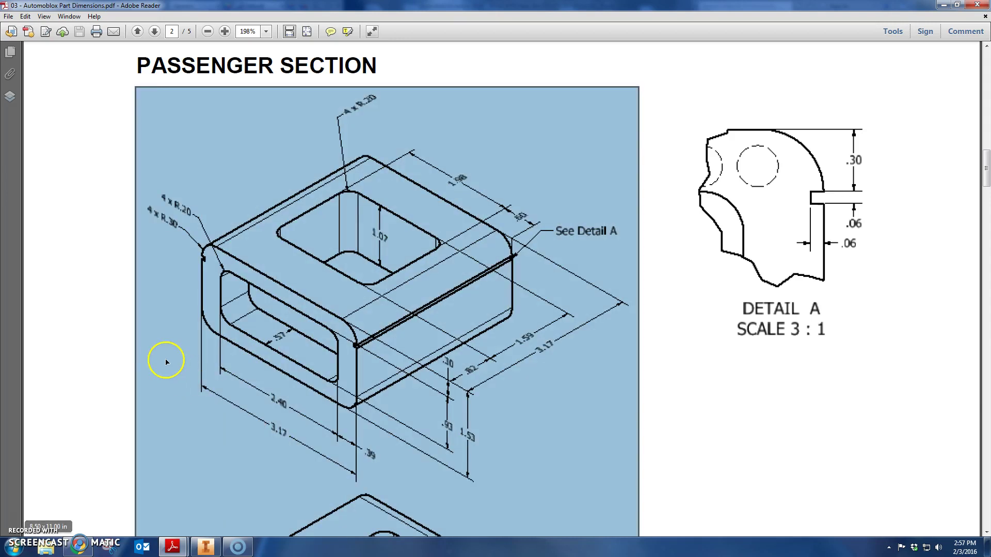
{"action": "left_click", "coordinate": [673, 452]}
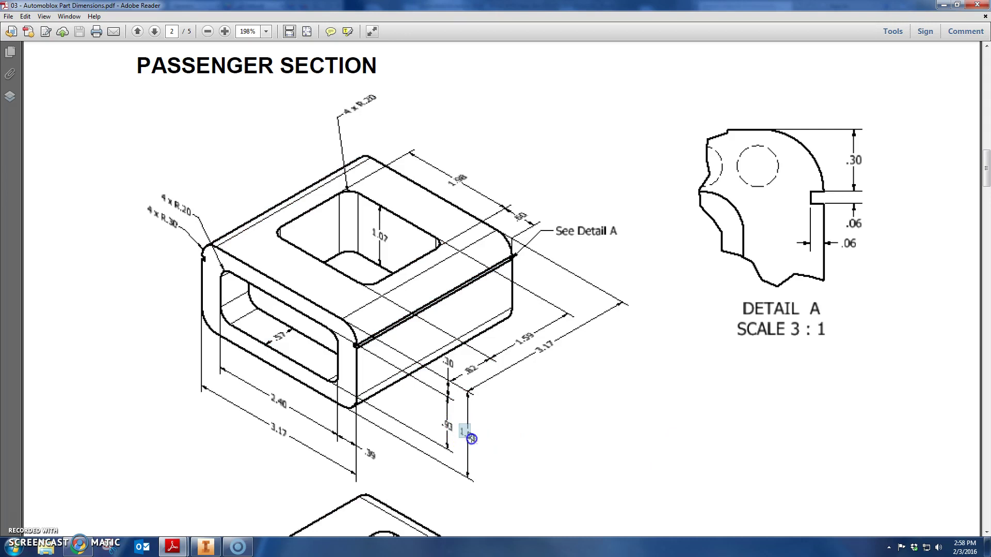
{"action": "left_click_drag", "start_coordinate": [466, 433], "coordinate": [486, 449]}
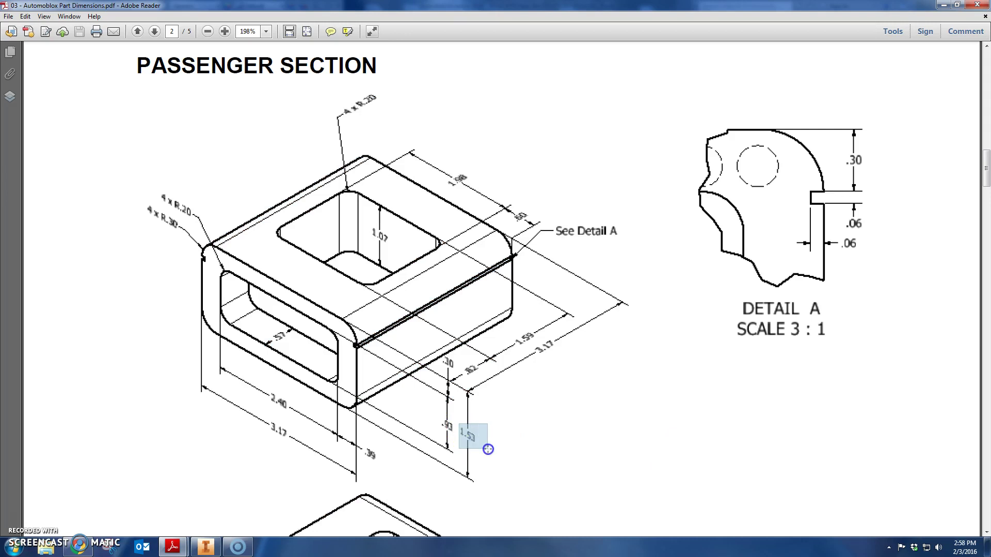
{"action": "left_click", "coordinate": [828, 415]}
Sketch a 3.17 by 1.53 in rectangle from the origin on the XY plane.
{"action": "left_click", "coordinate": [206, 547]}
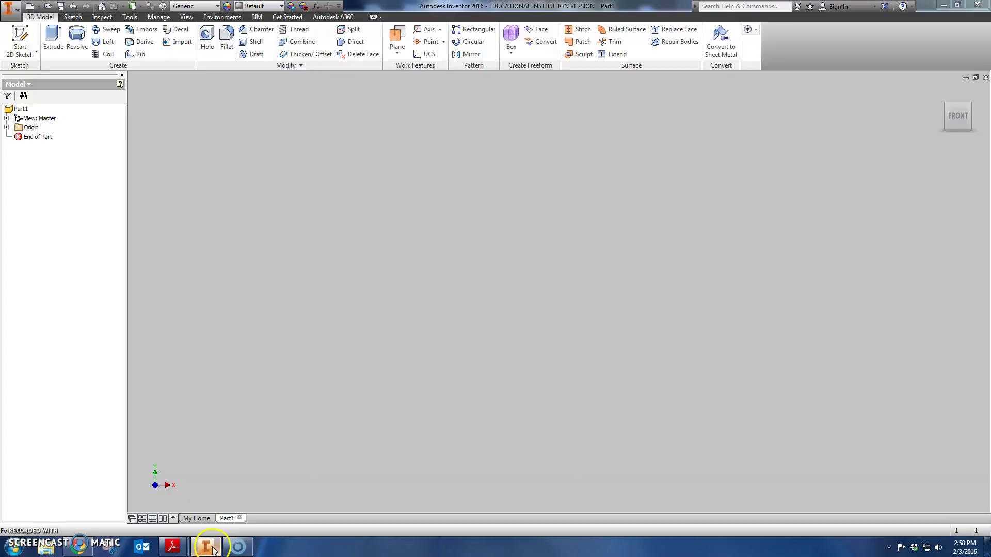
{"action": "left_click", "coordinate": [21, 46]}
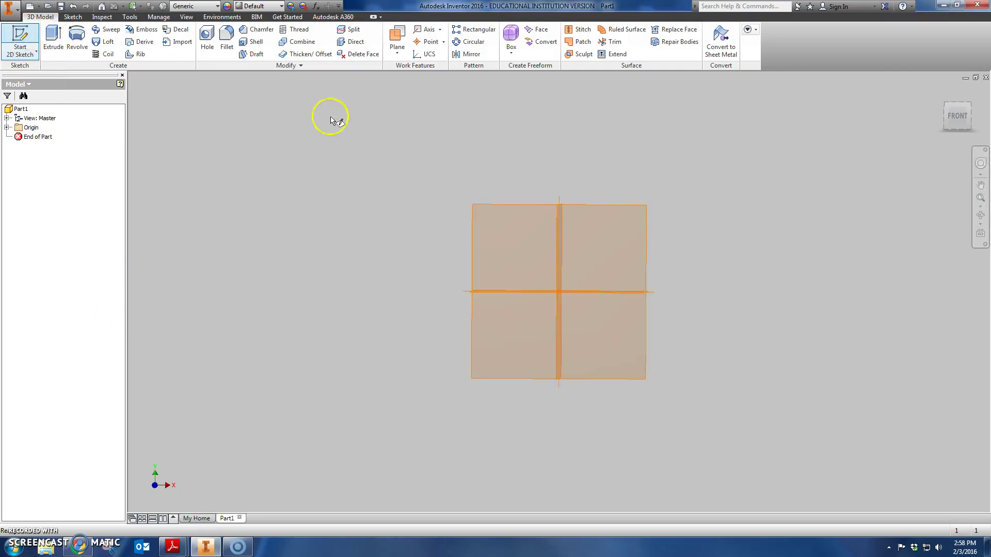
{"action": "left_click", "coordinate": [636, 221]}
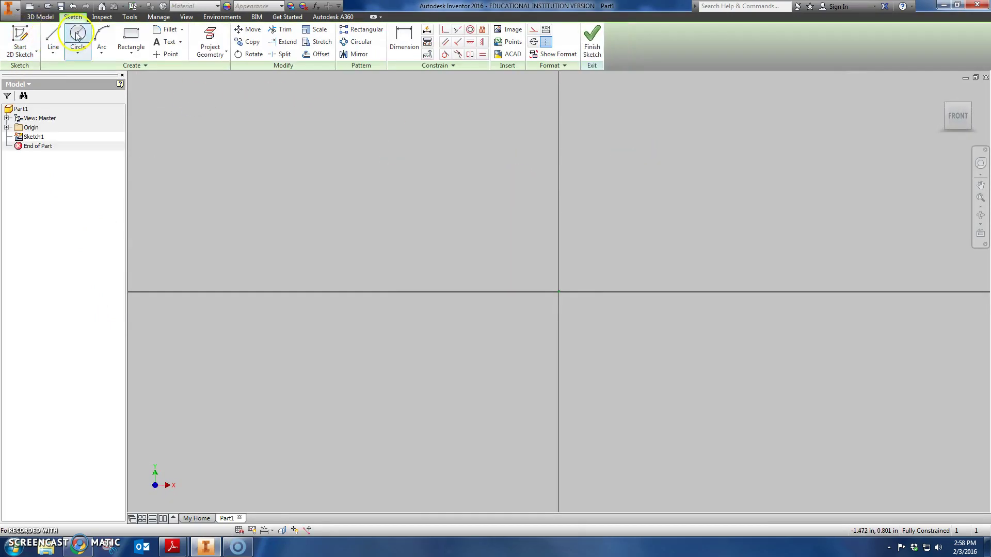
{"action": "left_click", "coordinate": [130, 35]}
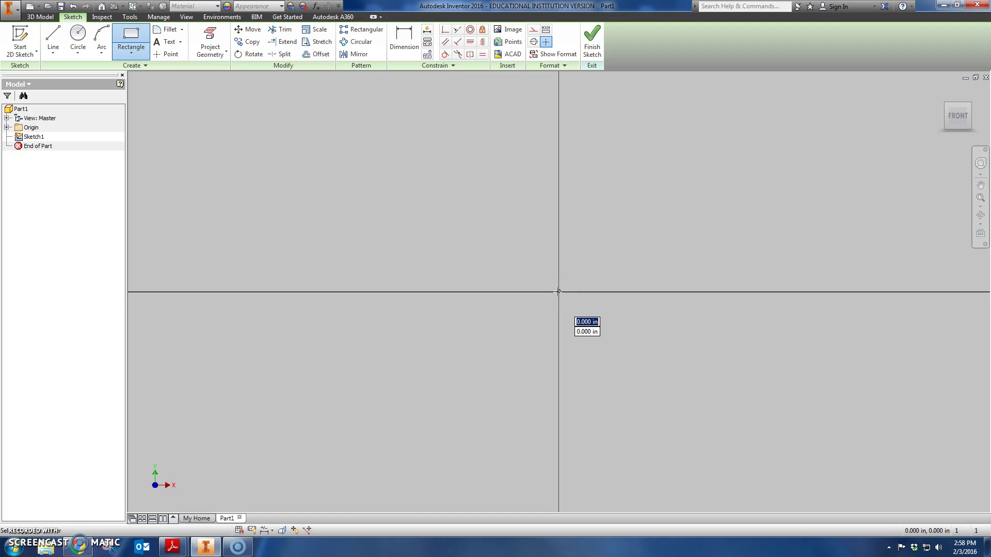
{"action": "left_click_drag", "start_coordinate": [558, 292], "coordinate": [796, 182]}
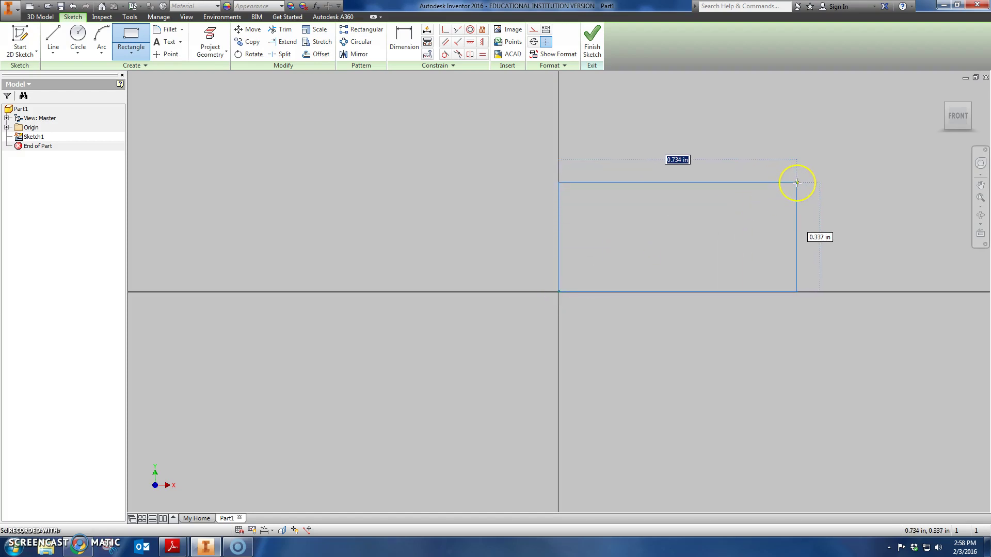
{"action": "key", "text": "alt+Tab"}
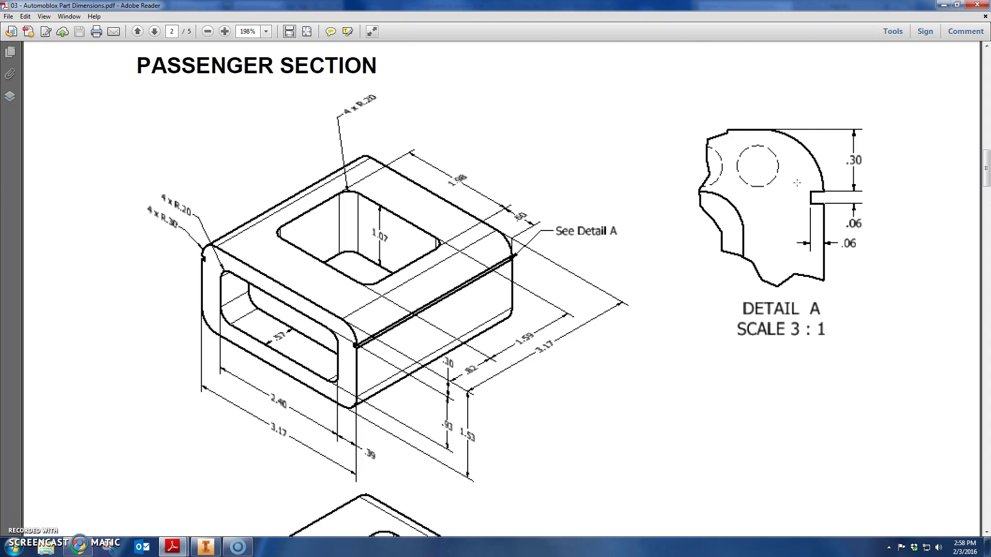
{"action": "key", "text": "alt+Tab"}
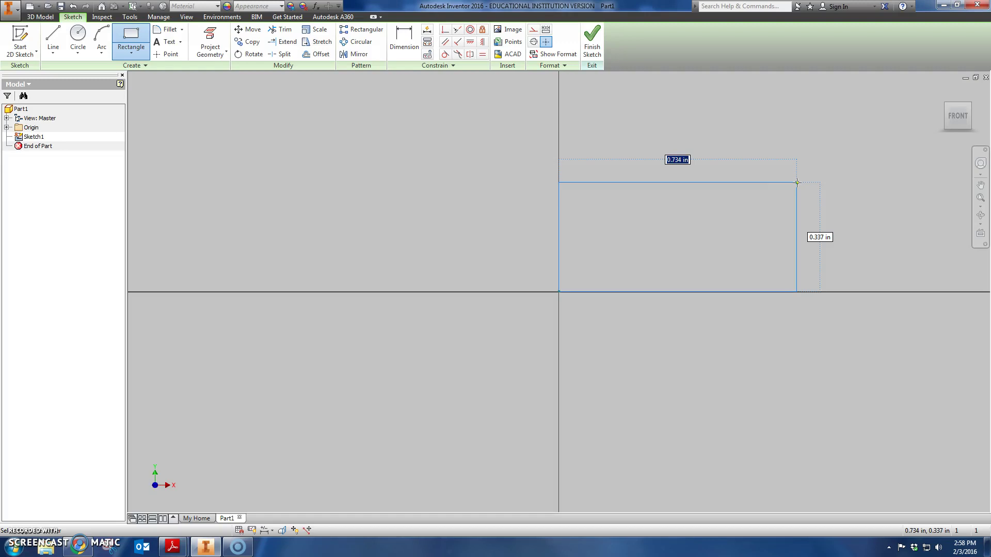
{"action": "type", "text": "3.17"}
{"action": "key", "text": "Tab"}
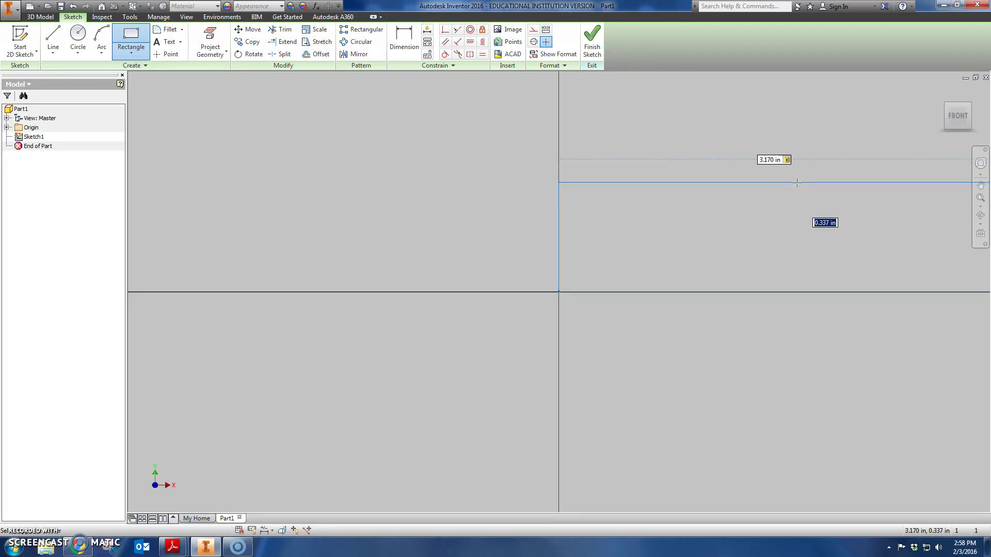
{"action": "type", "text": "1.53"}
{"action": "key", "text": "Return"}
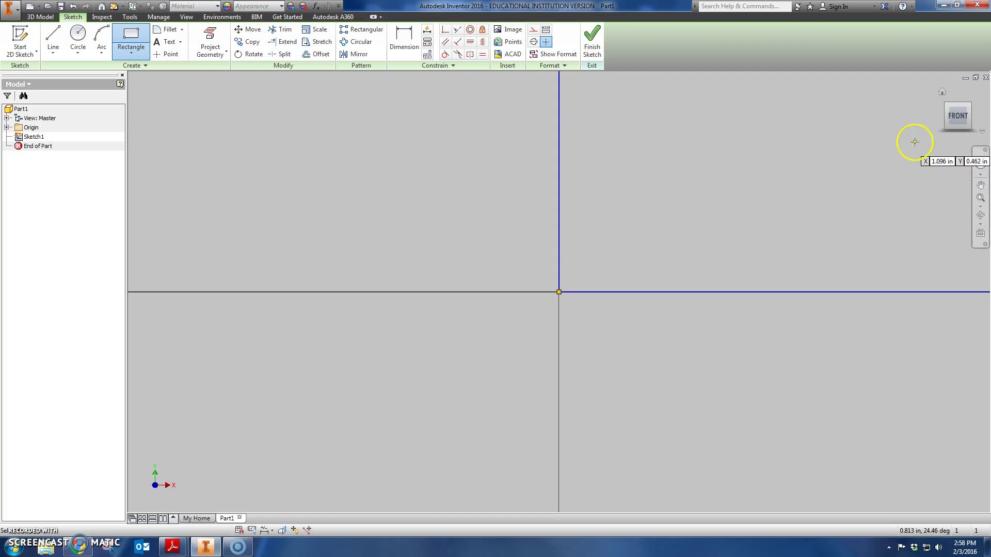
End the rectangle, finish the sketch in an isometric view, and return to the PDF.
{"action": "left_click", "coordinate": [958, 117]}
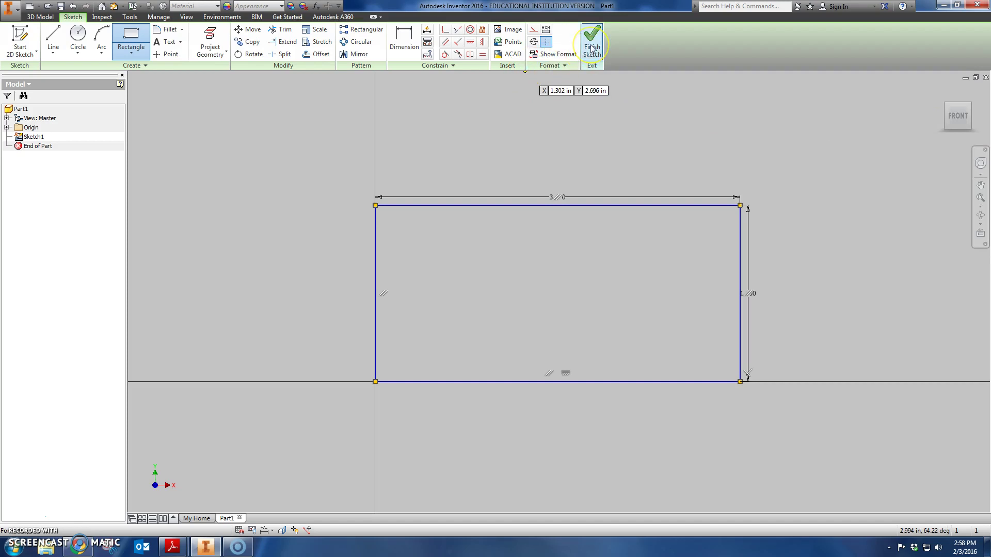
{"action": "right_click", "coordinate": [851, 477]}
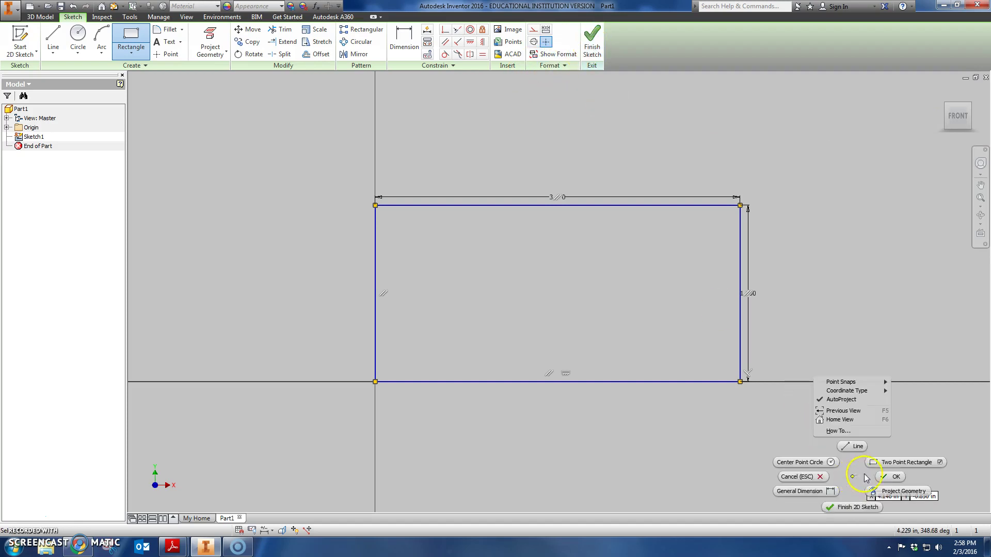
{"action": "left_click", "coordinate": [883, 476]}
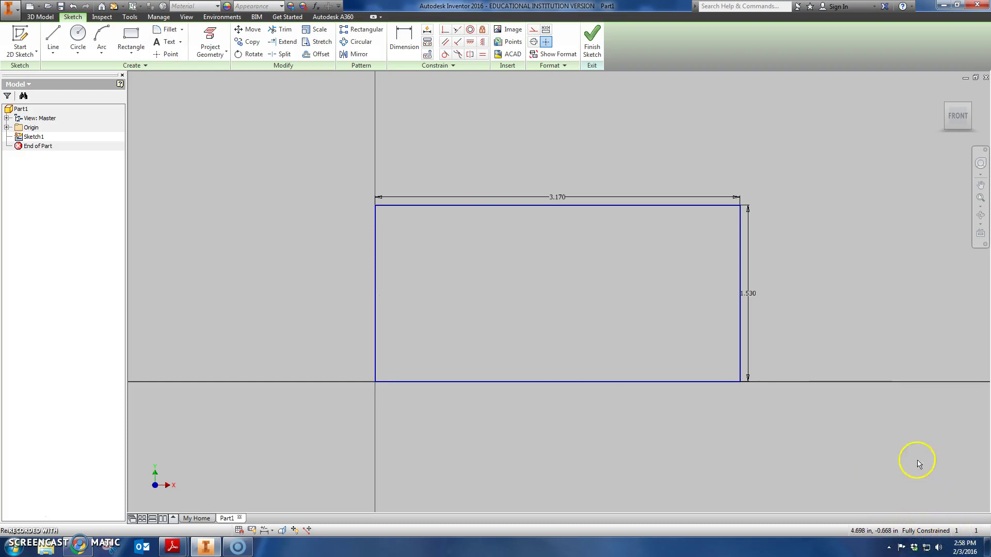
{"action": "left_click", "coordinate": [592, 41]}
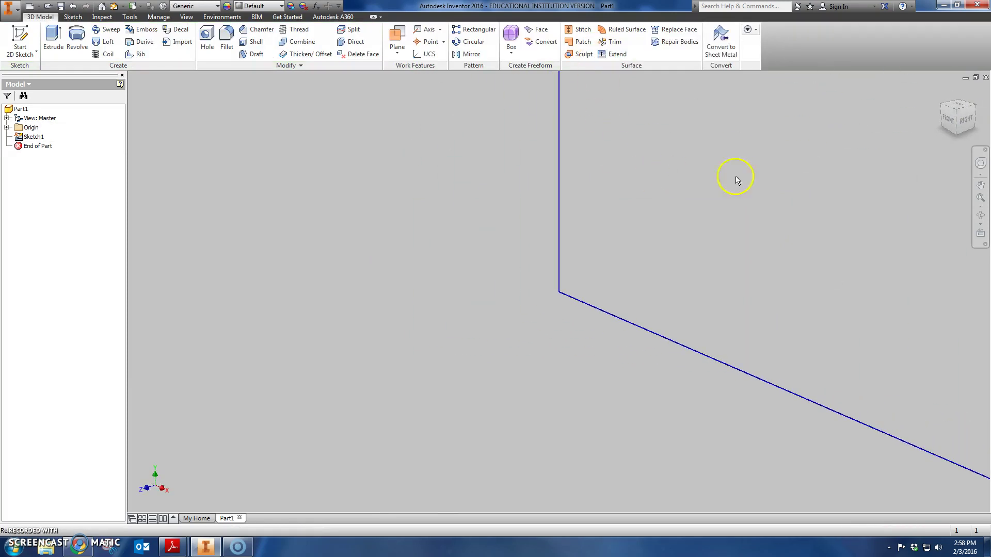
{"action": "left_click", "coordinate": [970, 121]}
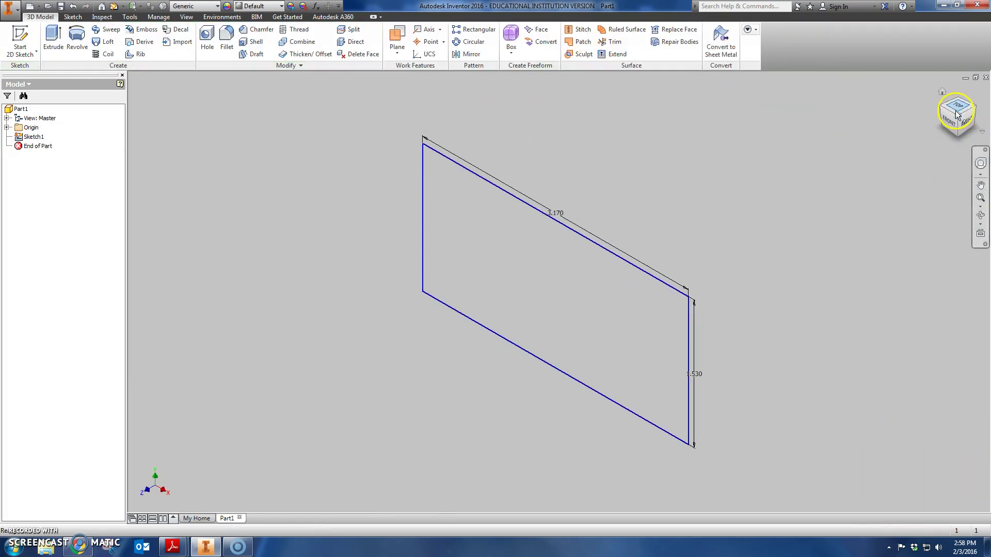
{"action": "left_click", "coordinate": [181, 551]}
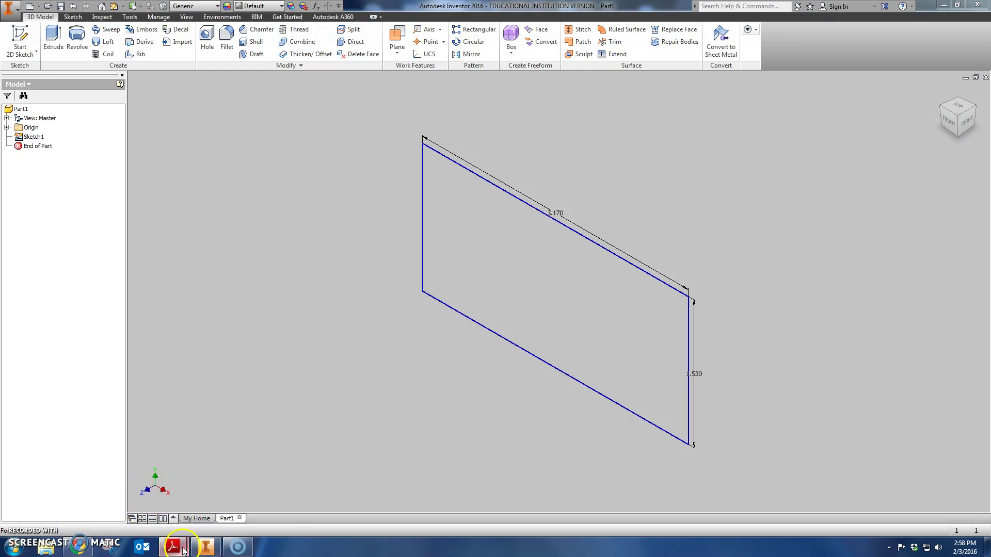
{"action": "key", "text": "alt"}
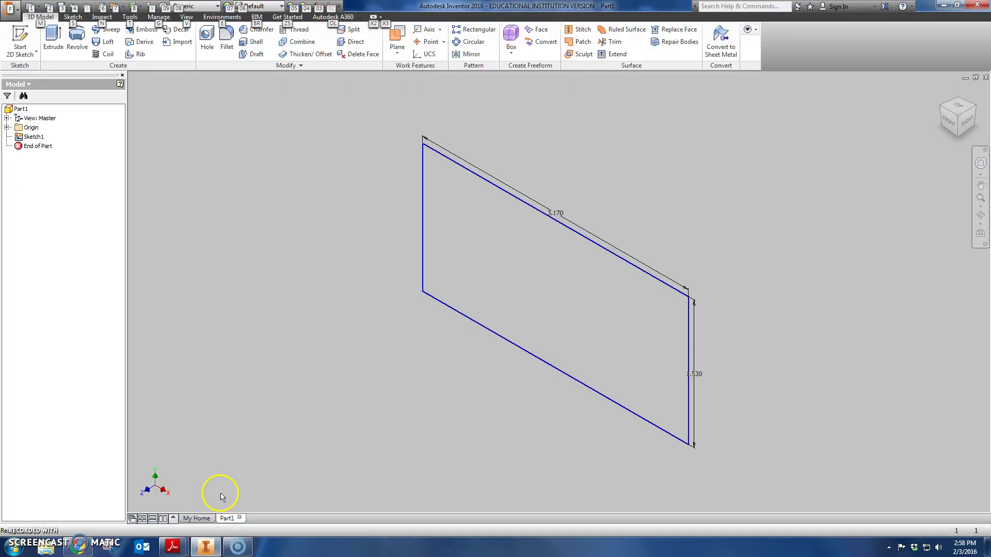
Confirm the 3.17 in depth on the drawing, then extrude the rectangle in Inventor.
{"action": "left_click", "coordinate": [239, 481]}
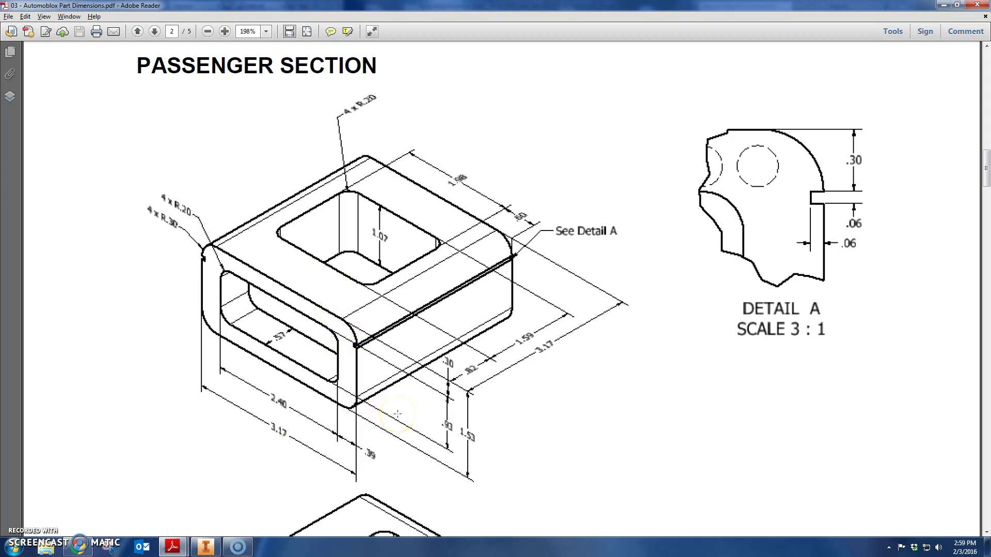
{"action": "left_click_drag", "start_coordinate": [529, 342], "coordinate": [563, 357]}
{"action": "left_click", "coordinate": [888, 410]}
{"action": "left_click", "coordinate": [206, 546]}
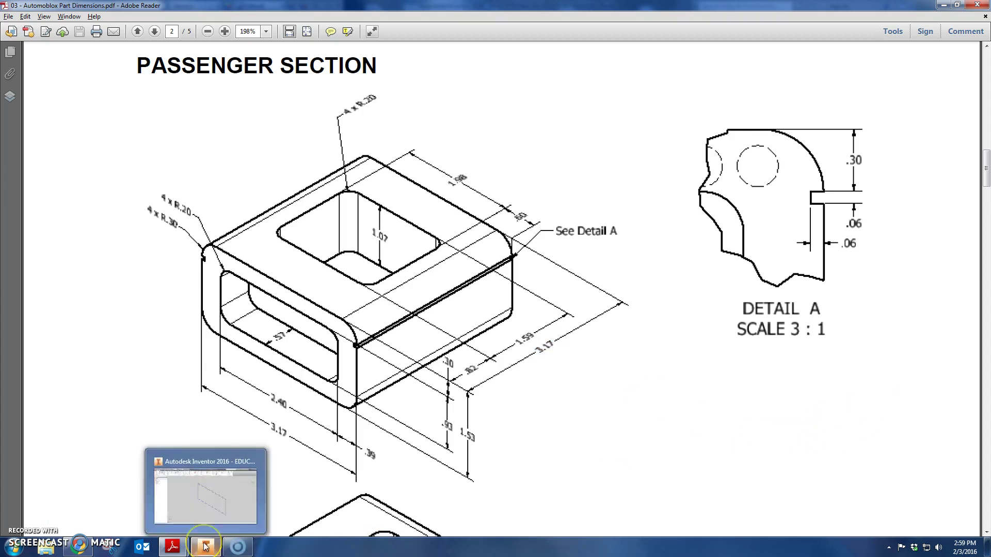
{"action": "left_click", "coordinate": [57, 34]}
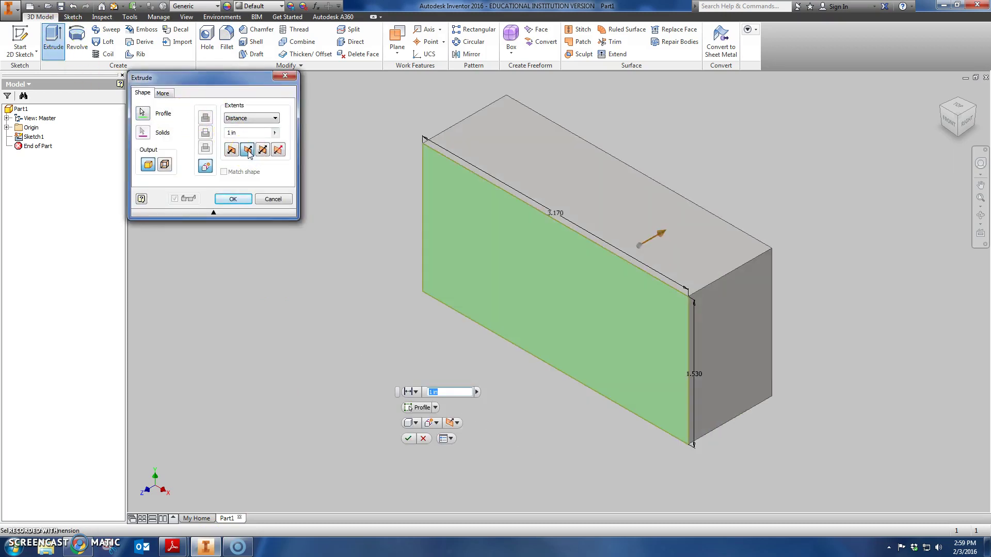
{"action": "left_click", "coordinate": [407, 164]}
{"action": "left_click", "coordinate": [237, 132]}
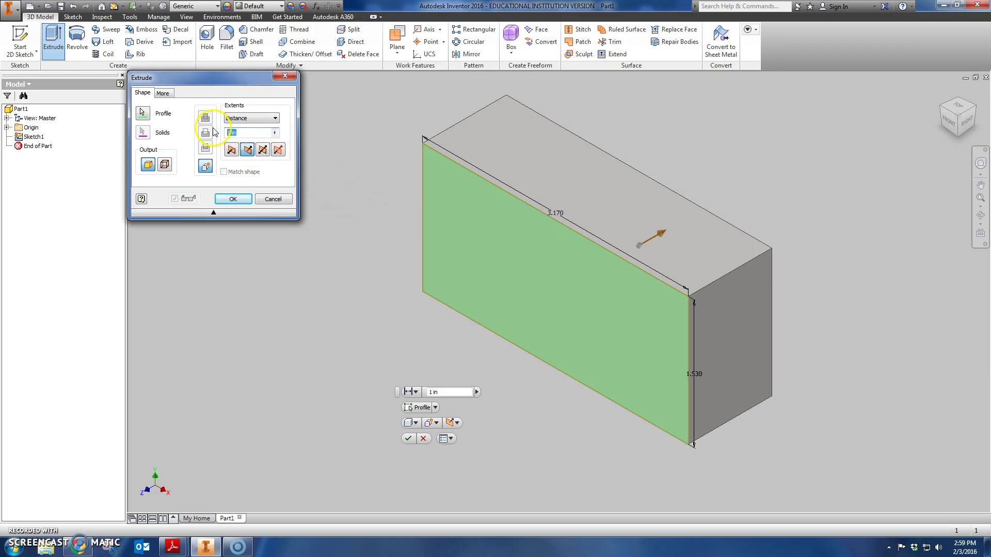
{"action": "type", "text": "3.17"}
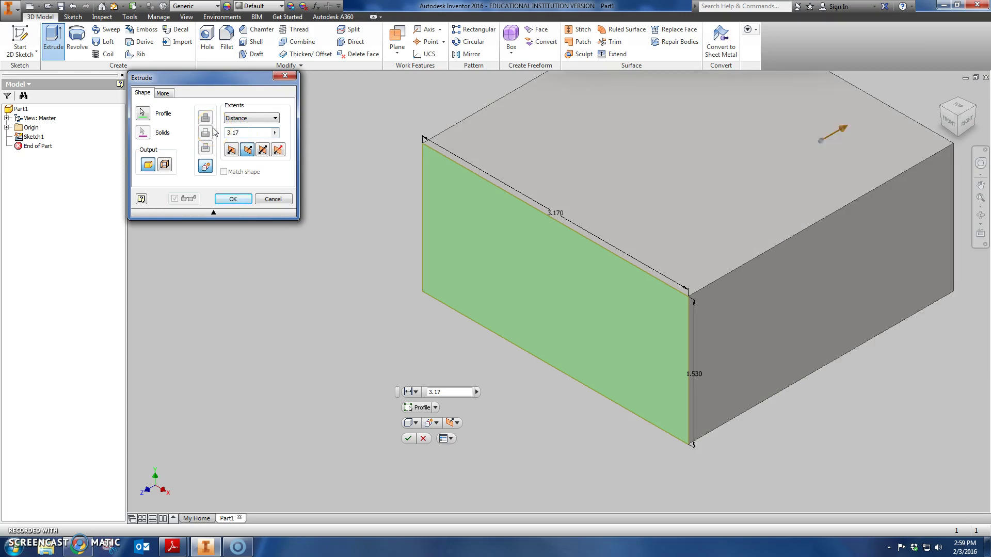
{"action": "left_click", "coordinate": [233, 199]}
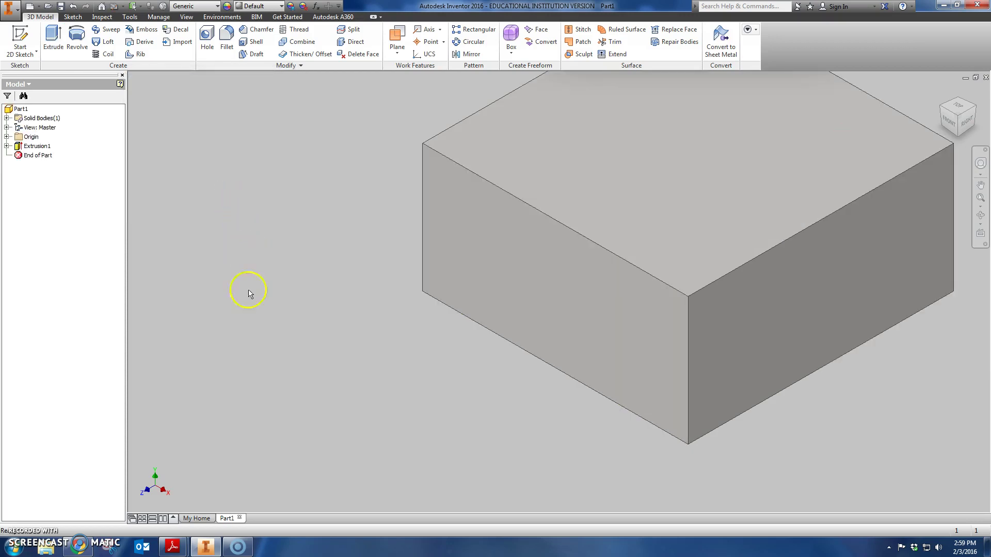
Zoom in on the 4 x R.30 and 4 x R.20 radius callouts, then return to Inventor.
{"action": "mouse_move", "coordinate": [190, 552]}
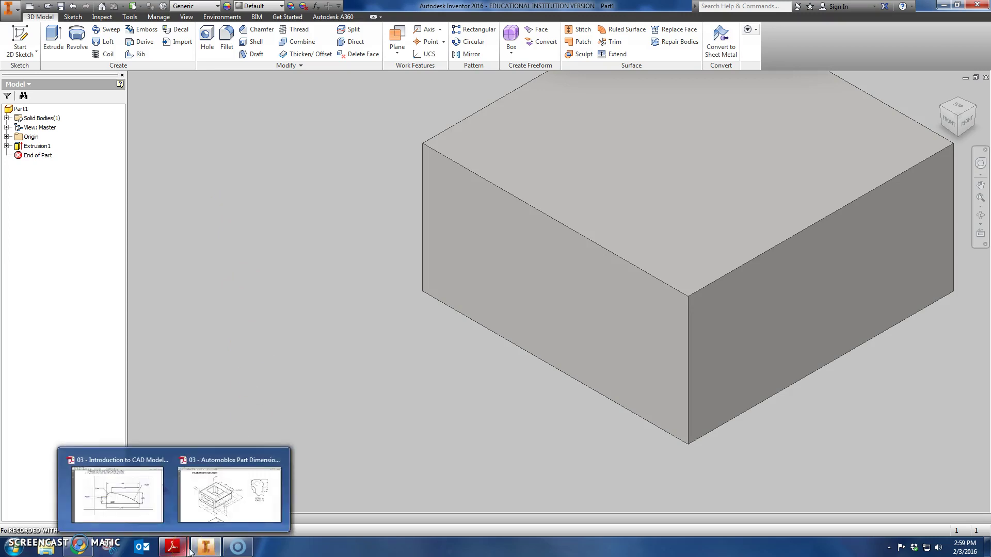
{"action": "left_click", "coordinate": [222, 503]}
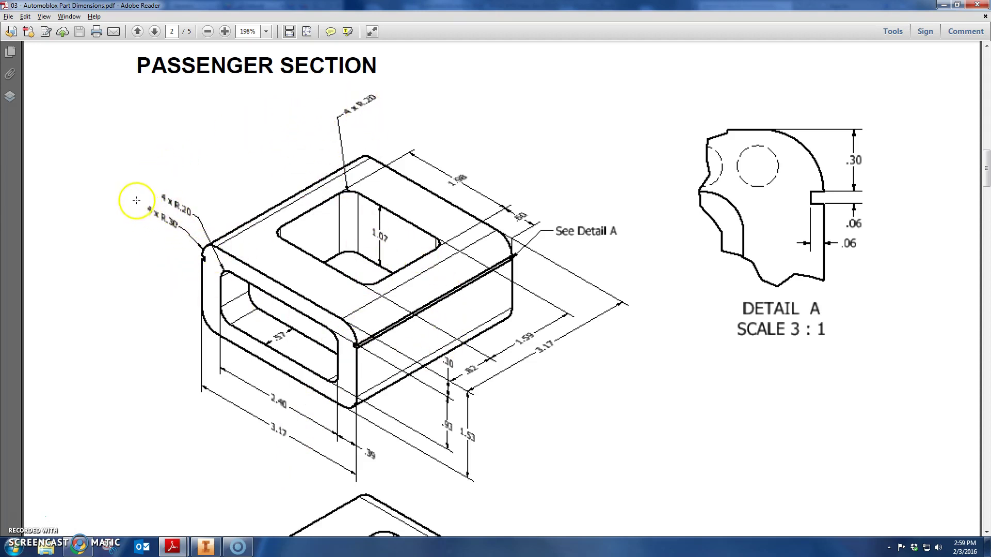
{"action": "left_click_drag", "start_coordinate": [137, 200], "coordinate": [183, 234]}
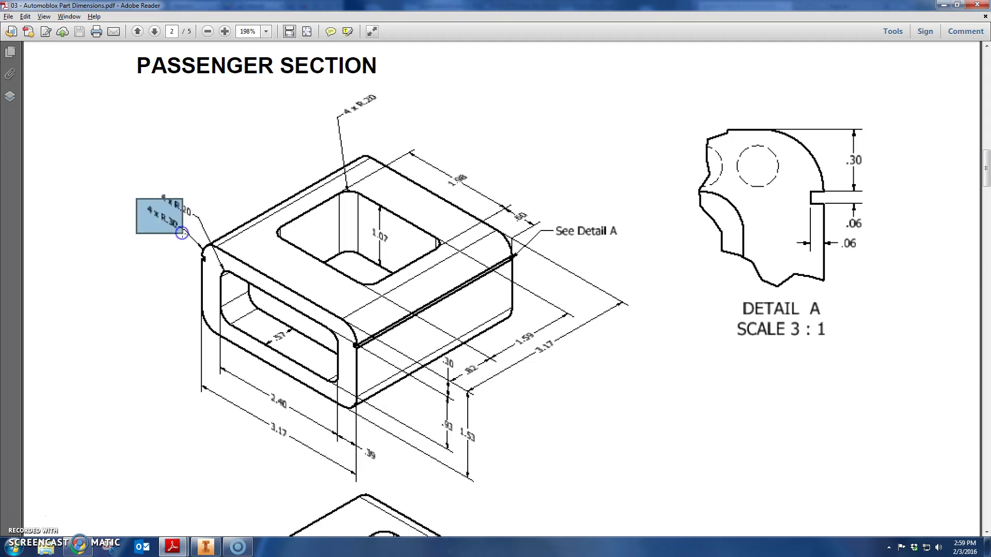
{"action": "left_click", "coordinate": [143, 282]}
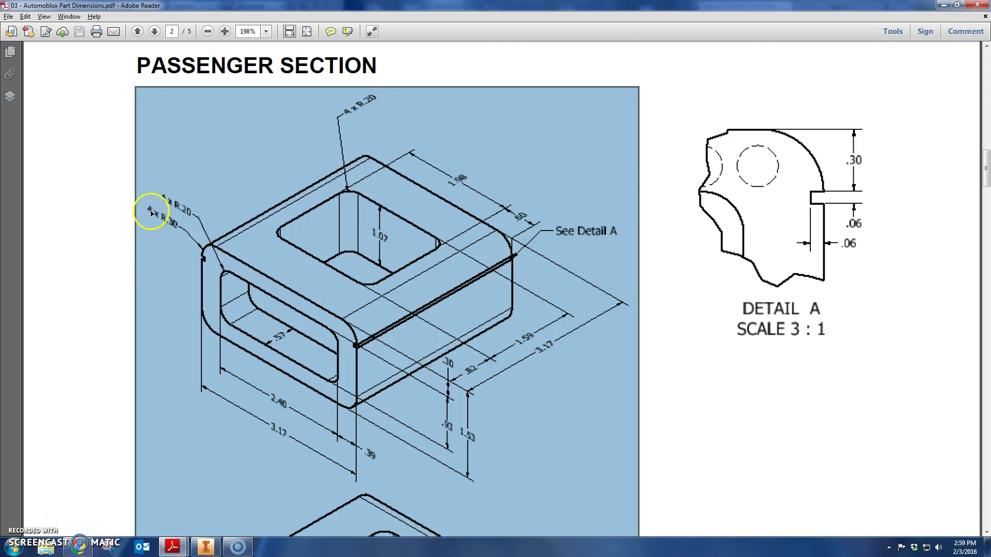
{"action": "left_click", "coordinate": [98, 225]}
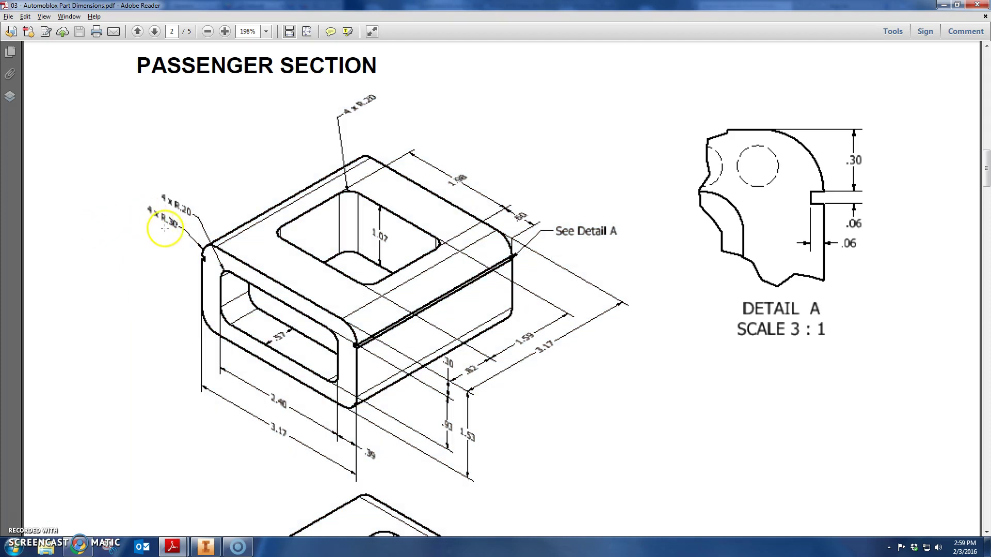
{"action": "scroll", "coordinate": [166, 226], "scroll_direction": "up", "scroll_amount": 2, "text": "ctrl"}
{"action": "scroll", "coordinate": [168, 228], "scroll_direction": "up", "scroll_amount": 2, "text": "ctrl"}
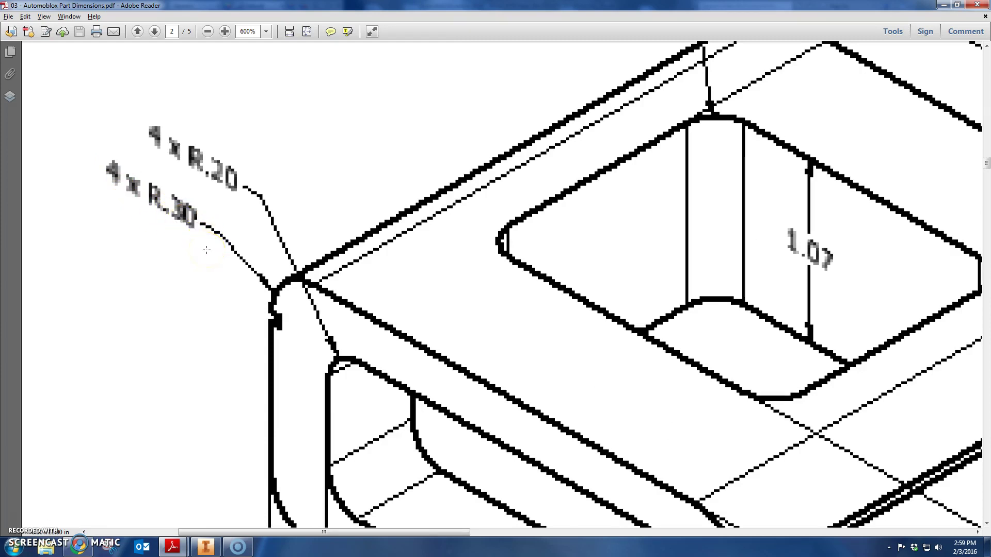
{"action": "scroll", "coordinate": [206, 250], "scroll_direction": "down", "scroll_amount": 4, "text": "ctrl"}
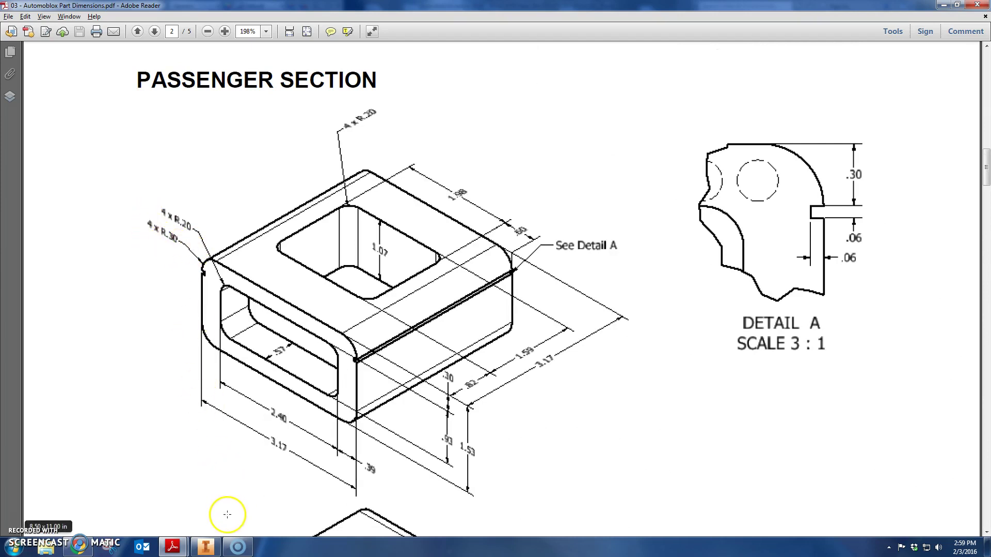
{"action": "left_click", "coordinate": [206, 547]}
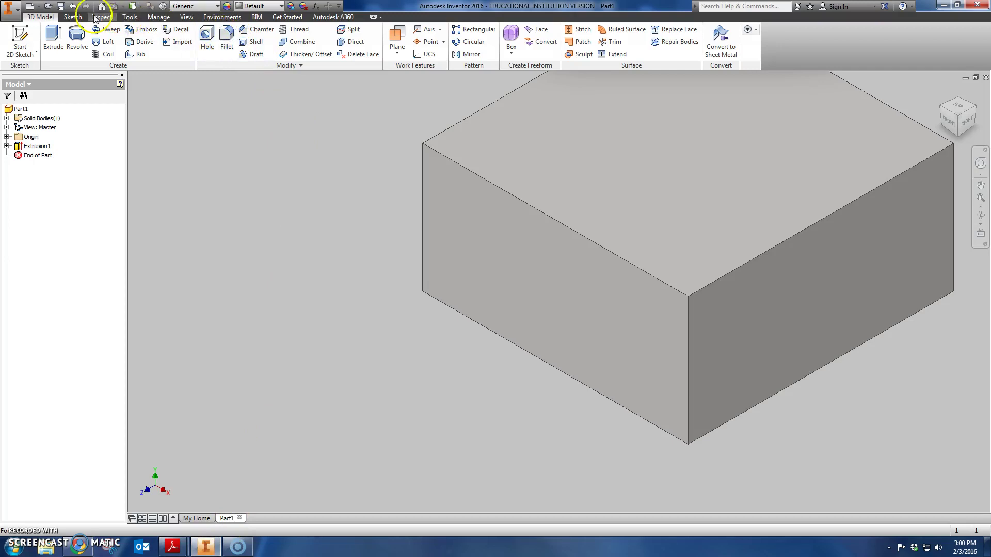
{"action": "left_click", "coordinate": [72, 16]}
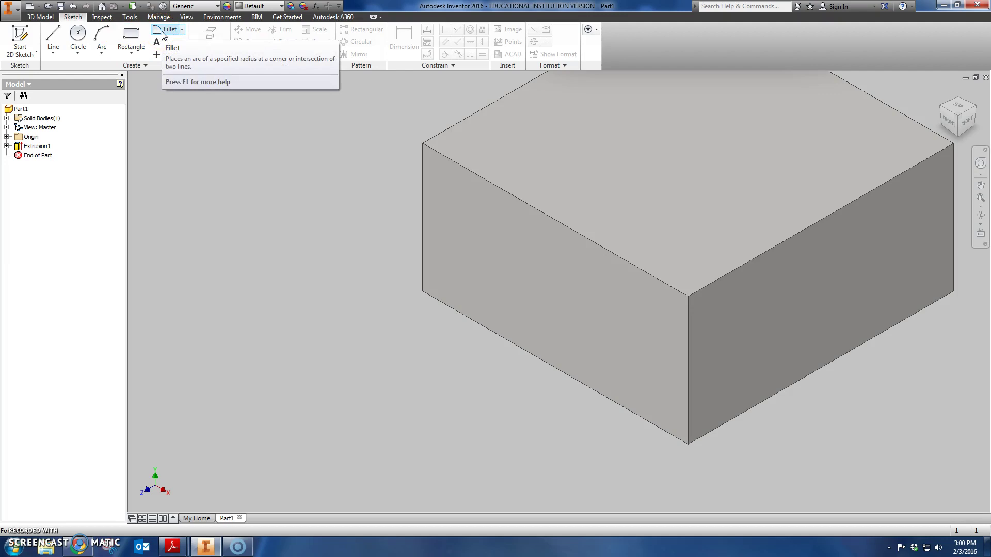
Fillet the block's four long edges with a 0.3 in radius.
{"action": "left_click", "coordinate": [49, 18]}
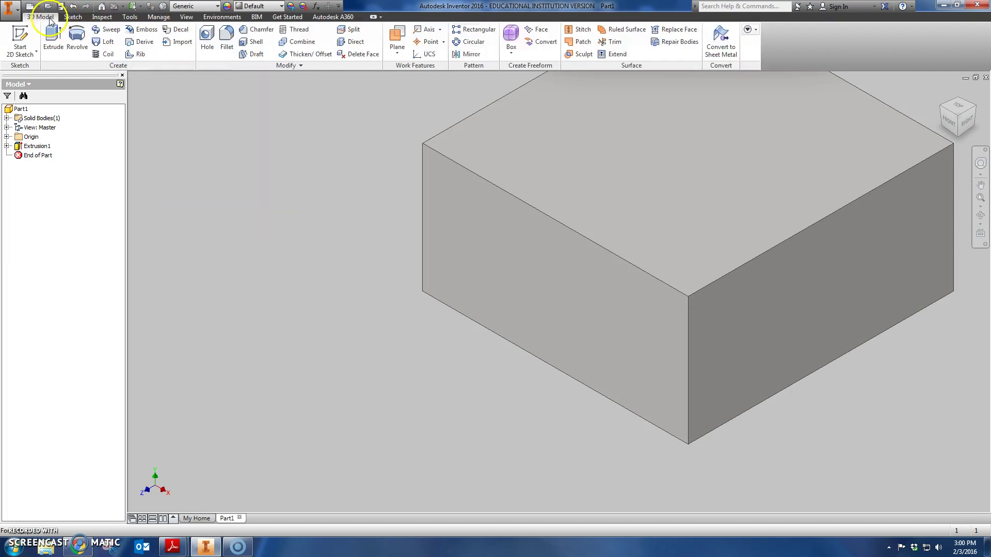
{"action": "left_click", "coordinate": [226, 45]}
{"action": "left_click_drag", "start_coordinate": [758, 82], "coordinate": [264, 78]}
{"action": "left_click", "coordinate": [227, 123]}
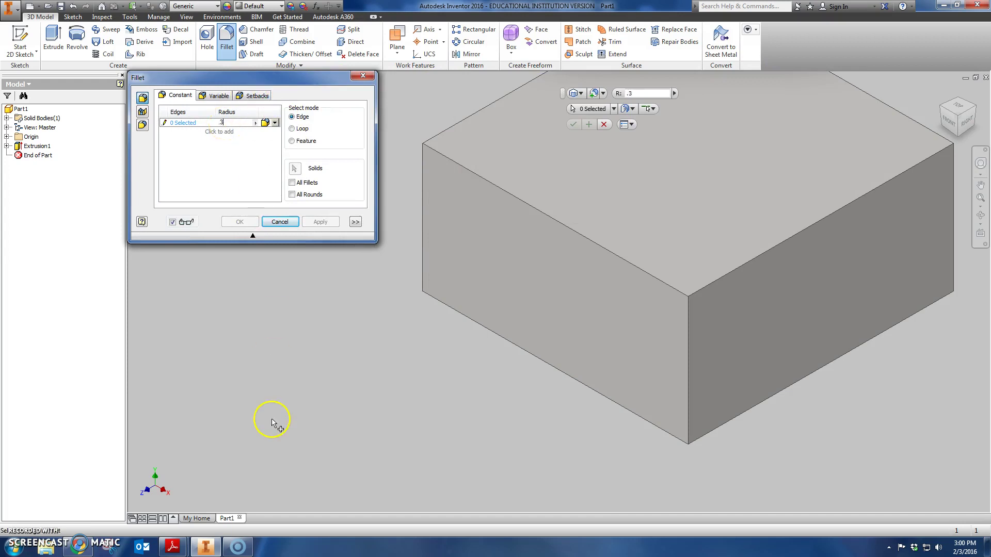
{"action": "key", "text": "alt+Tab"}
{"action": "key", "text": "alt+Tab"}
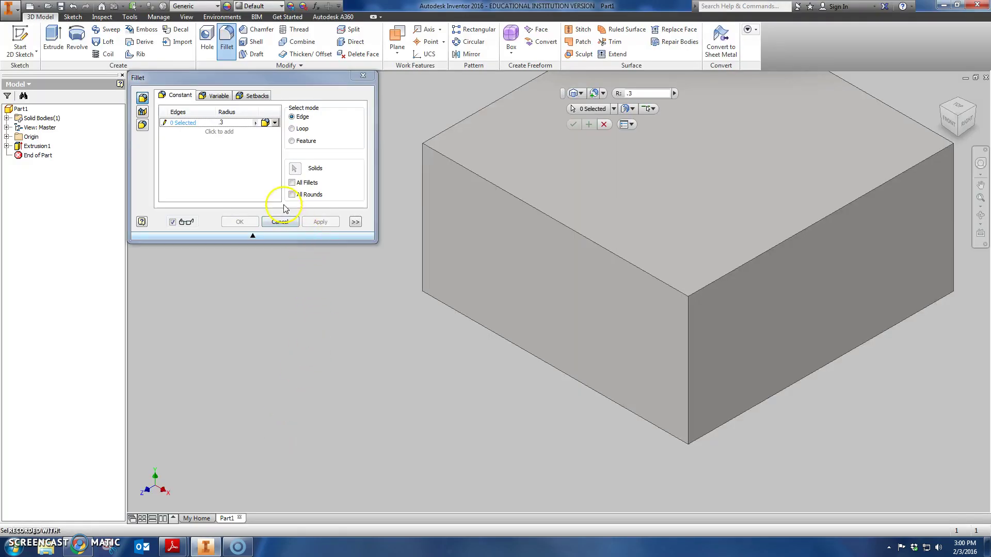
{"action": "left_click", "coordinate": [738, 265]}
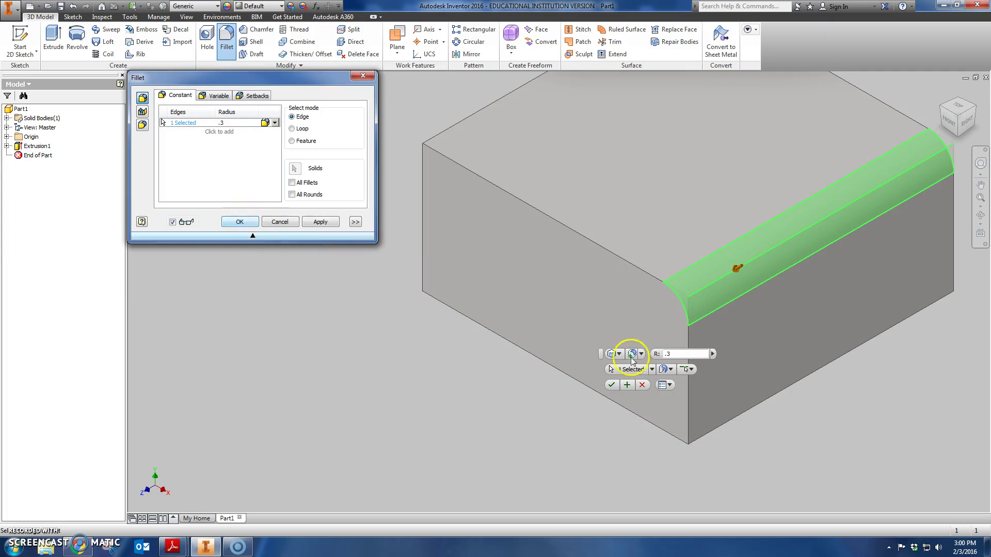
{"action": "left_click", "coordinate": [725, 426]}
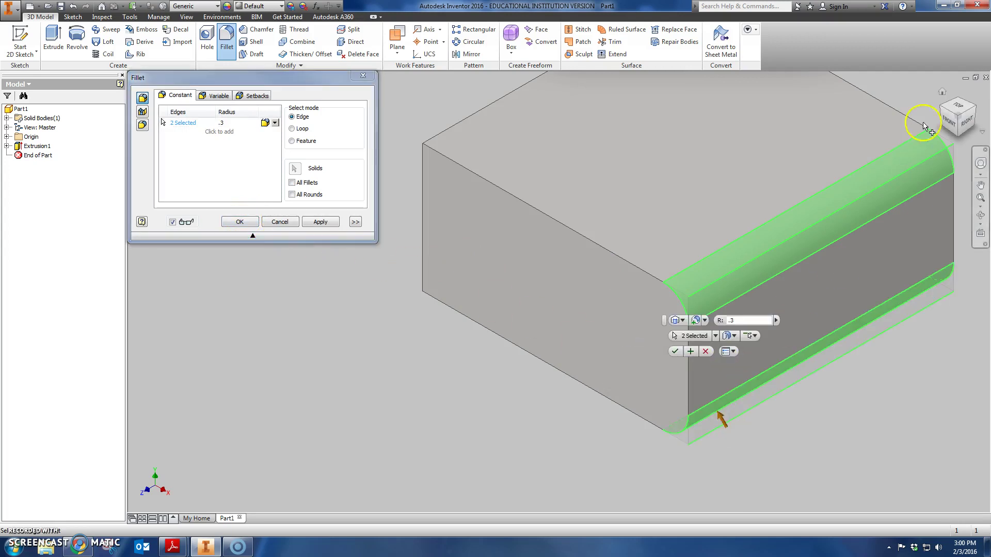
{"action": "left_click_drag", "start_coordinate": [955, 119], "coordinate": [558, 233]}
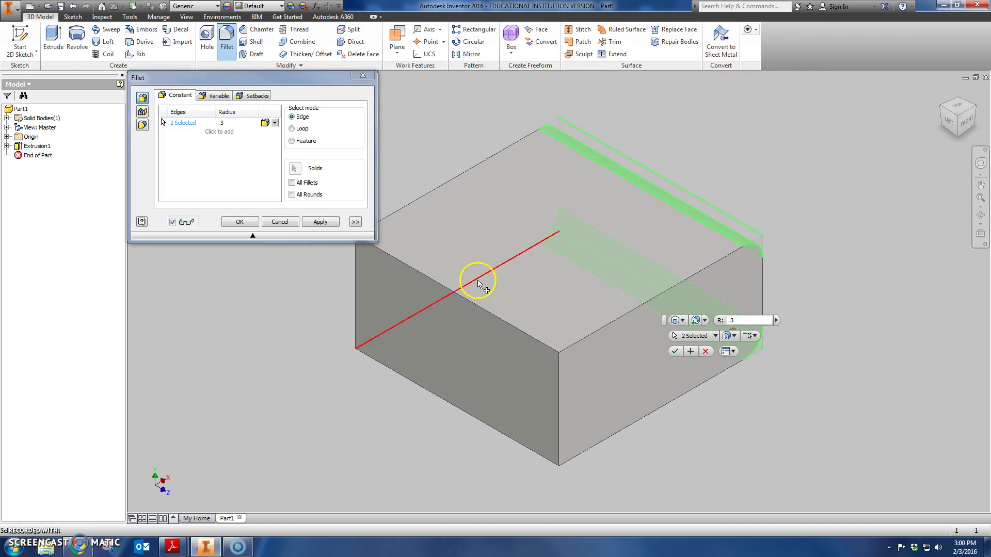
{"action": "left_click", "coordinate": [465, 299]}
{"action": "left_click", "coordinate": [443, 404]}
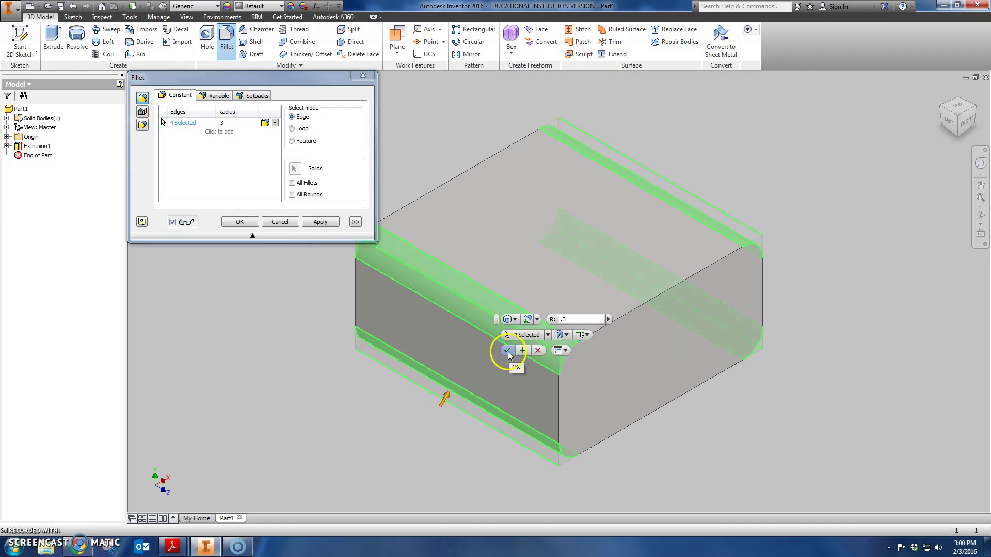
{"action": "left_click", "coordinate": [507, 350]}
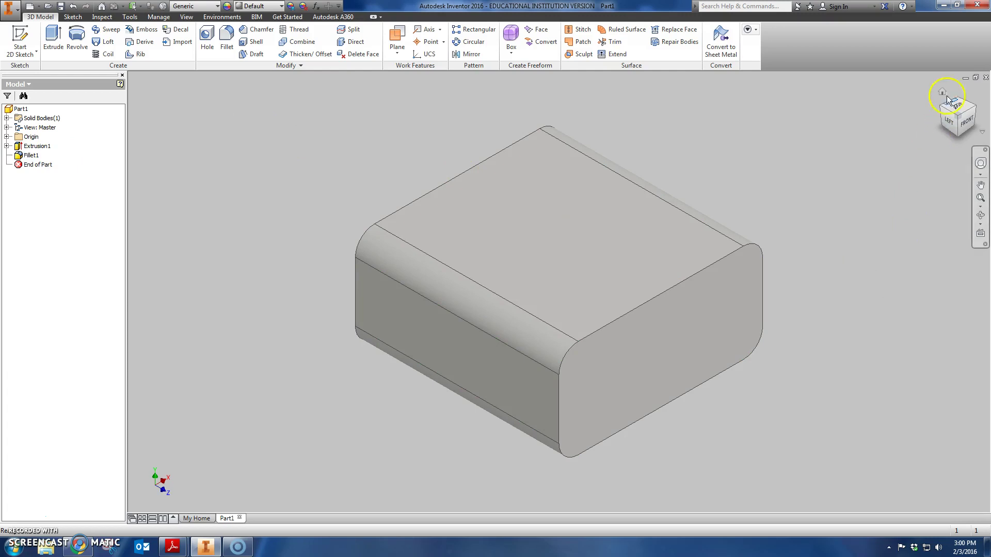
View the filleted block from the front, then bring up the Automoblox drawing PDF.
{"action": "left_click", "coordinate": [941, 91]}
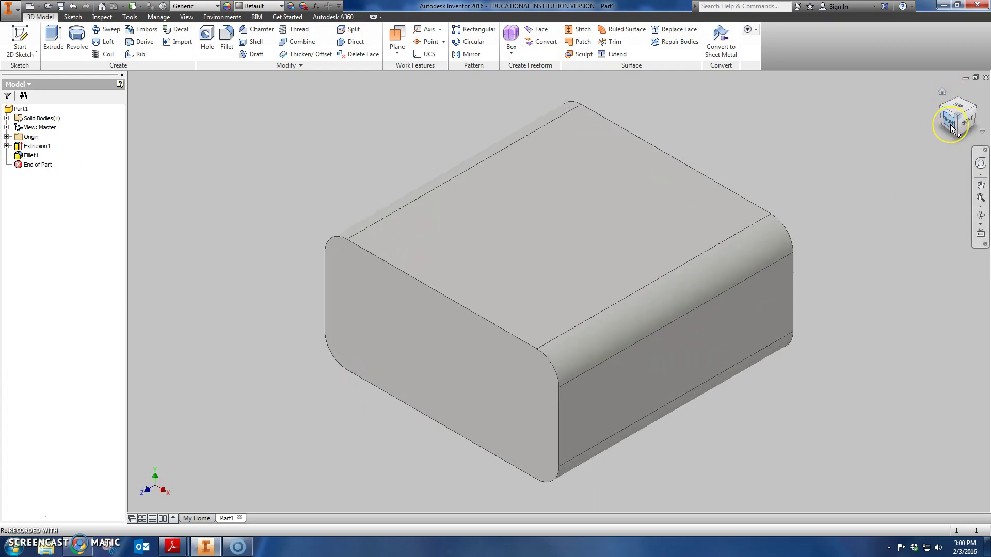
{"action": "left_click", "coordinate": [951, 128]}
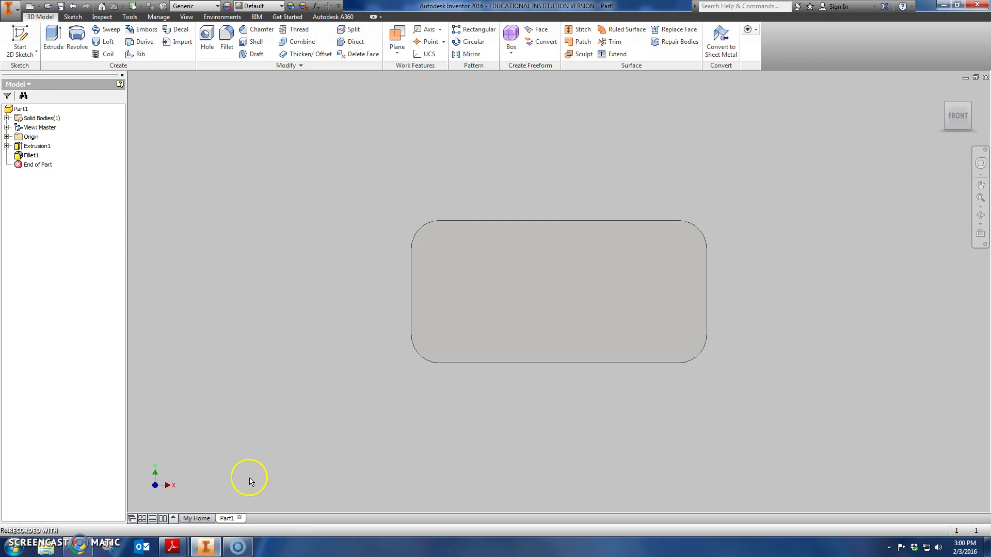
{"action": "mouse_move", "coordinate": [173, 546]}
{"action": "left_click", "coordinate": [258, 499]}
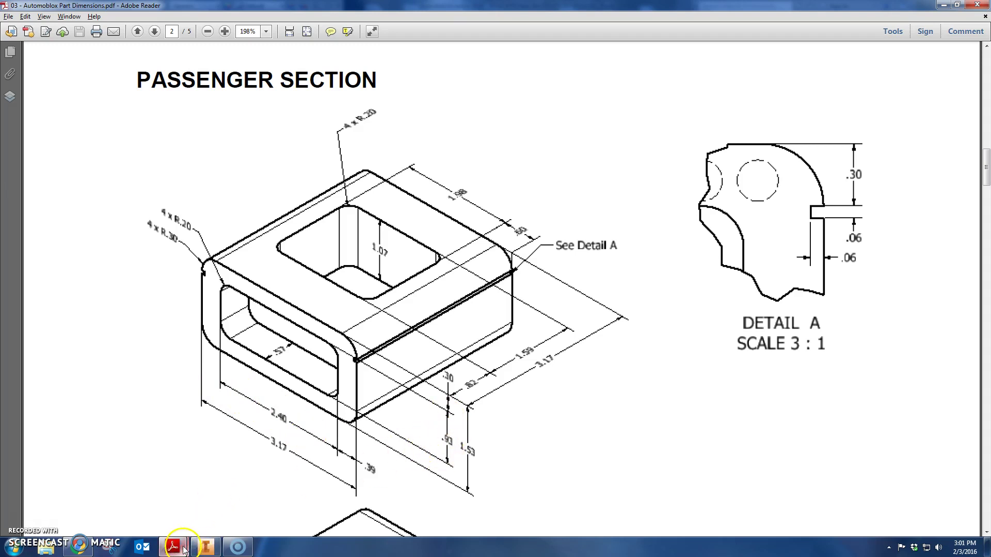
Return to the Inventor front view after reading the 2.40, .93 and .57 pocket dimensions.
{"action": "left_click", "coordinate": [205, 547]}
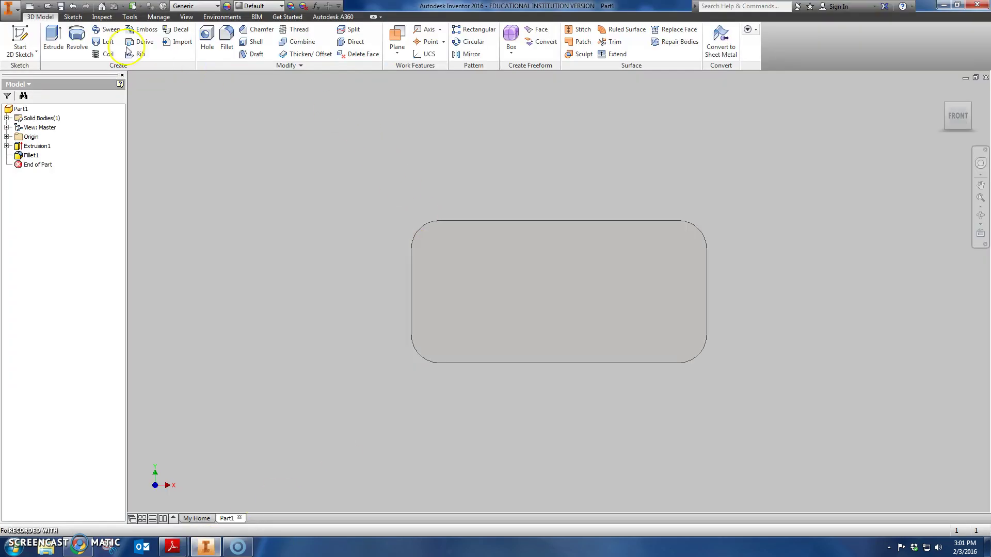
Start a sketch on the block's front face and draw a 2.4 by 0.93 in rectangle.
{"action": "left_click", "coordinate": [466, 281]}
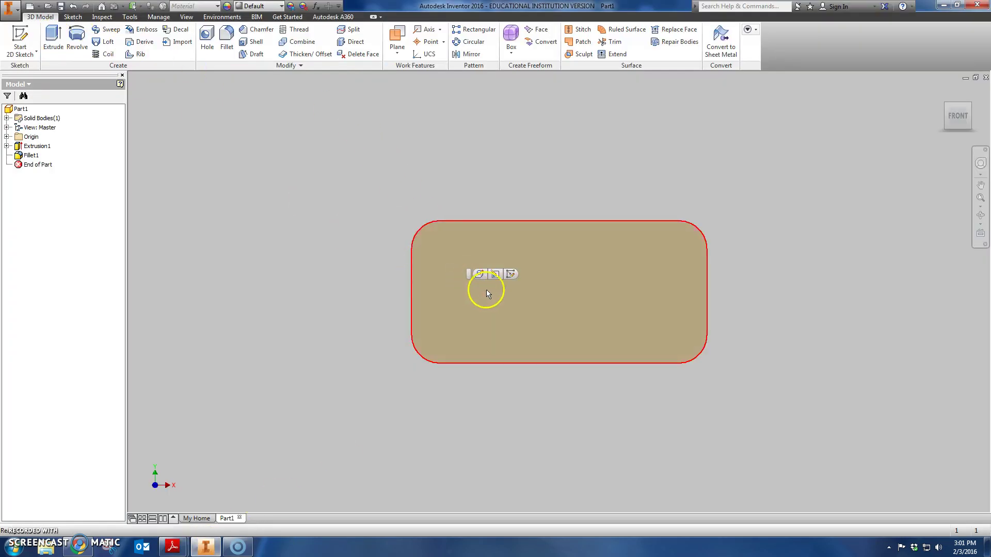
{"action": "left_click", "coordinate": [510, 275]}
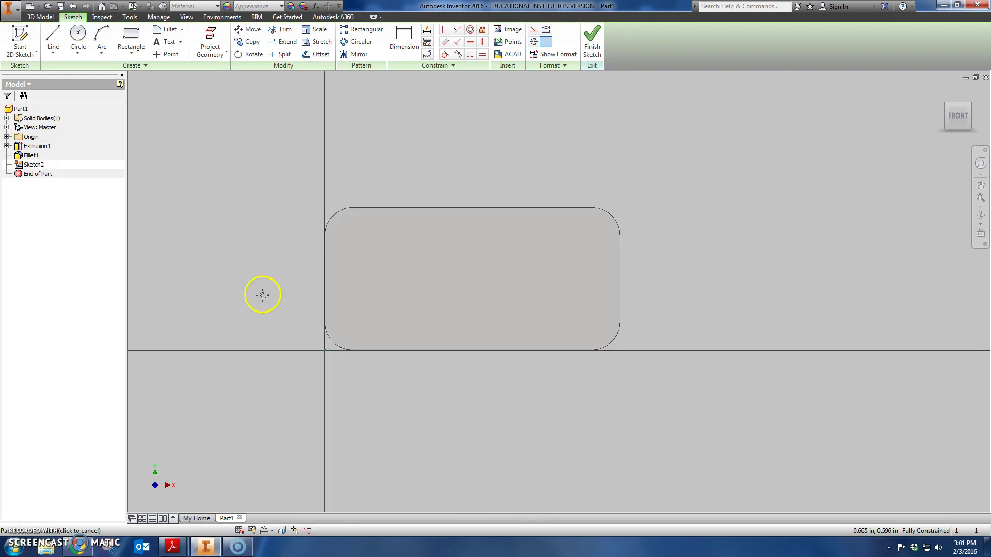
{"action": "left_click", "coordinate": [131, 36]}
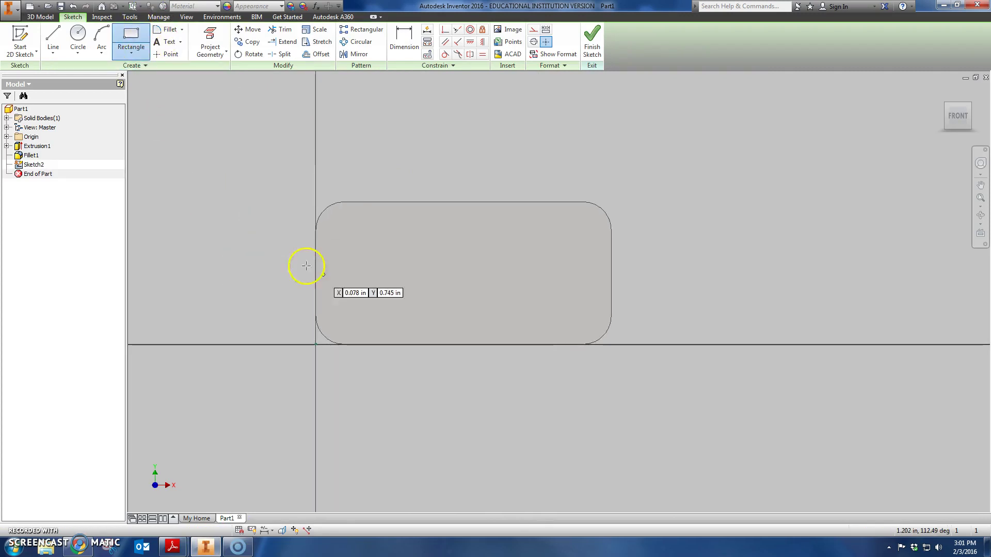
{"action": "left_click", "coordinate": [375, 242]}
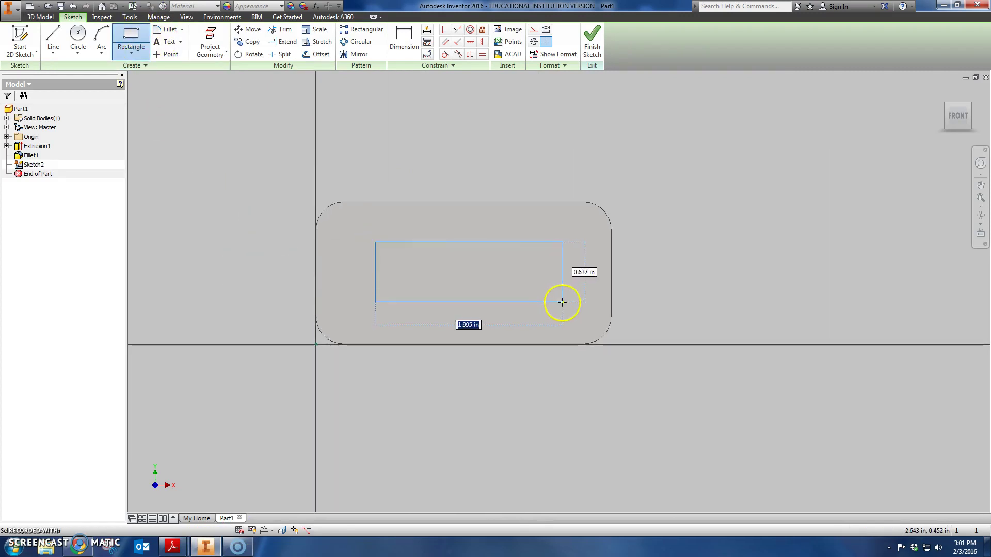
{"action": "type", "text": "2"}
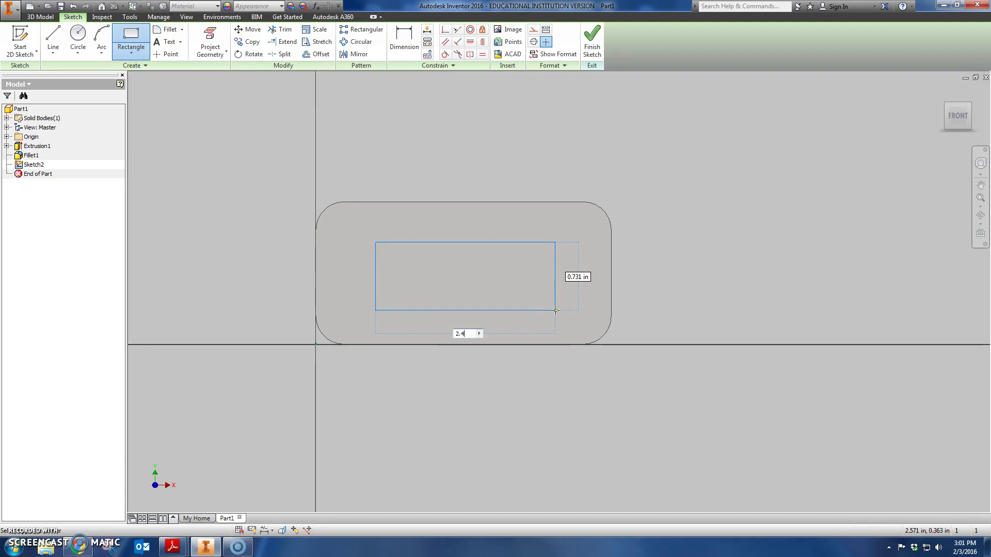
{"action": "type", "text": ".4"}
{"action": "key", "text": "alt+Tab"}
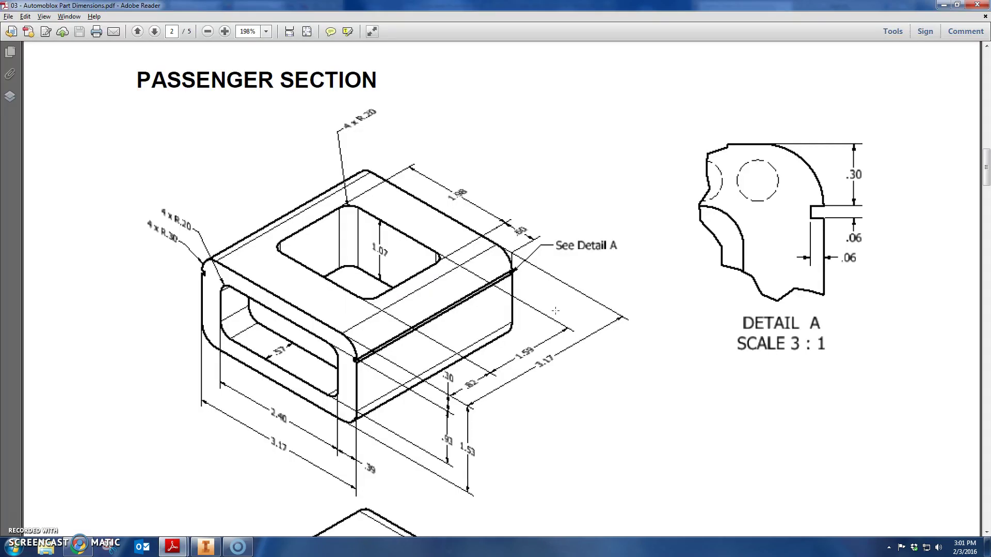
{"action": "key", "text": "alt+Tab"}
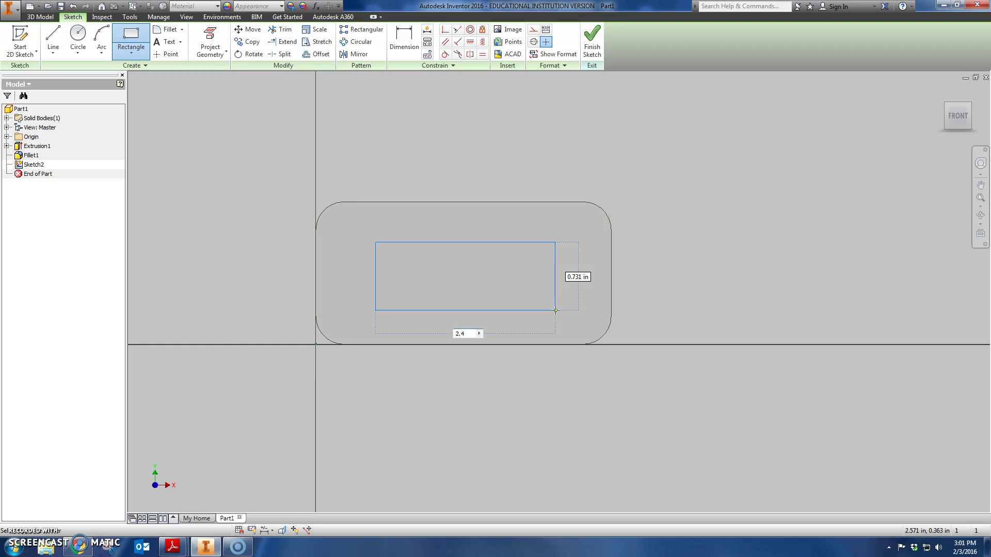
{"action": "key", "text": "Tab"}
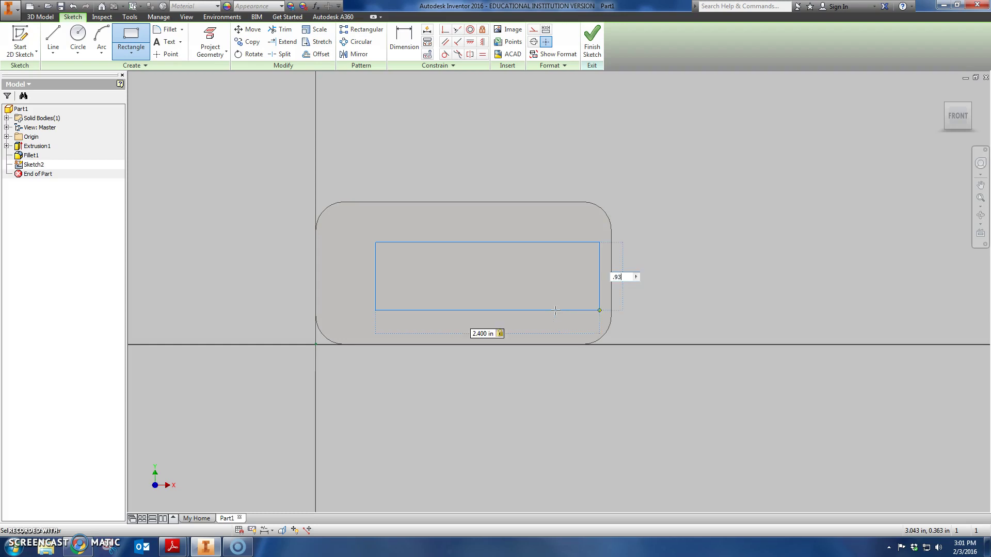
{"action": "key", "text": "Return"}
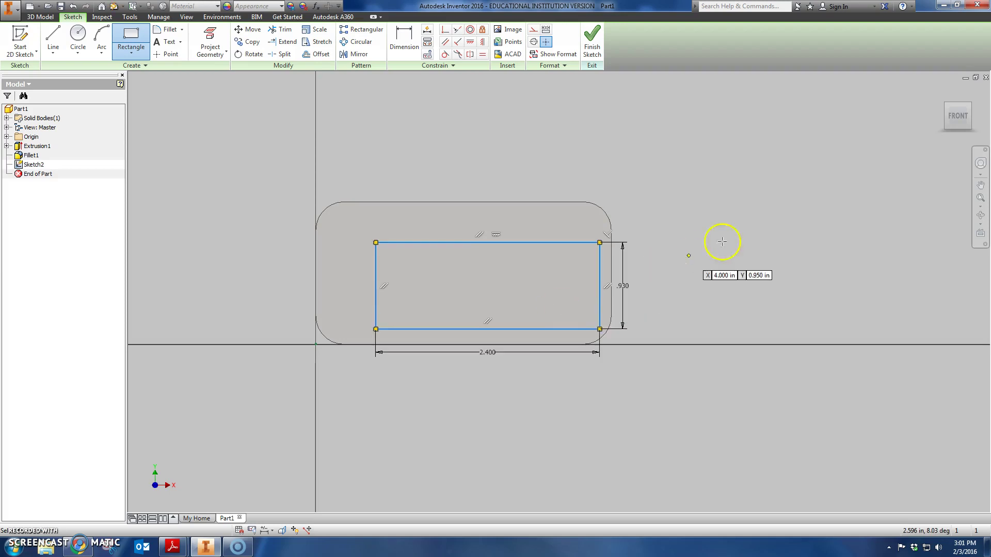
End the rectangle tool, then copy and paste the dimensioned rectangle.
{"action": "right_click", "coordinate": [733, 228]}
{"action": "left_click", "coordinate": [773, 231]}
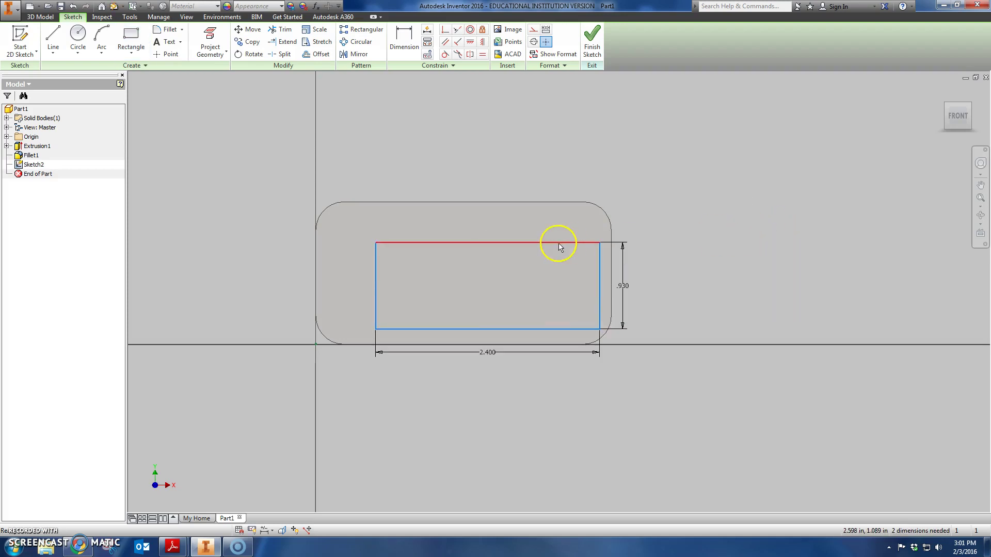
{"action": "key", "text": "ctrl+a"}
{"action": "key", "text": "ctrl+c"}
{"action": "key", "text": "ctrl+v"}
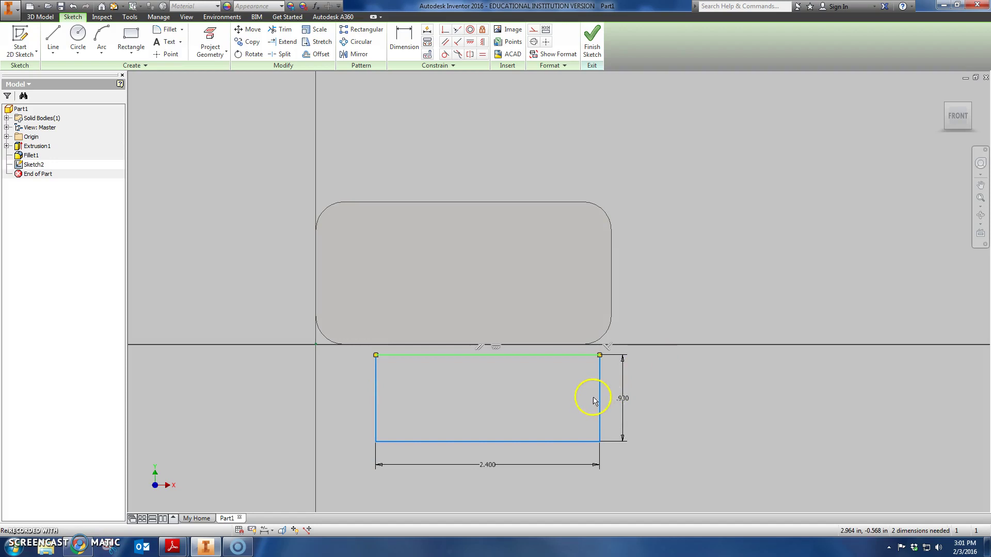
Place the pasted rectangle to the right and project the rounded face outline into the sketch.
{"action": "left_click", "coordinate": [913, 397]}
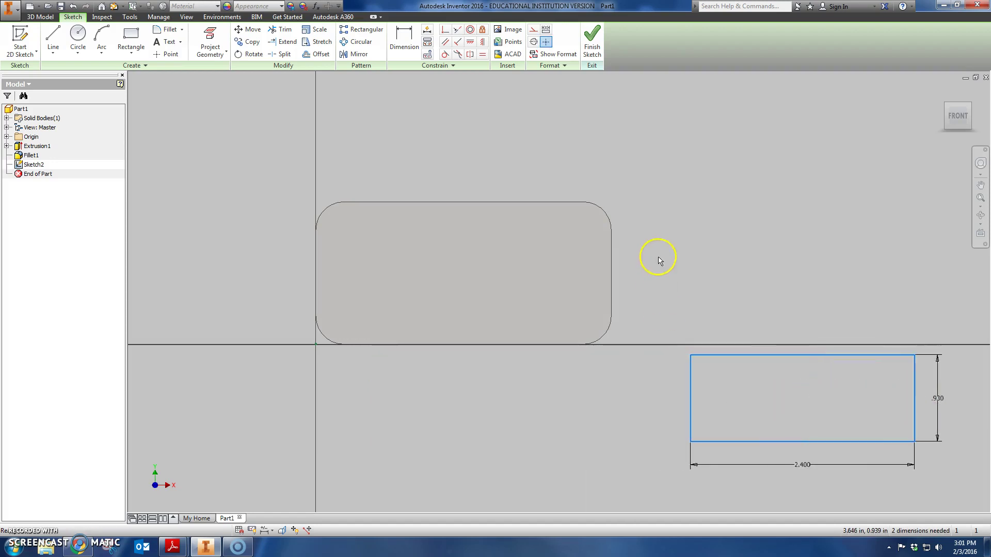
{"action": "left_click", "coordinate": [217, 39]}
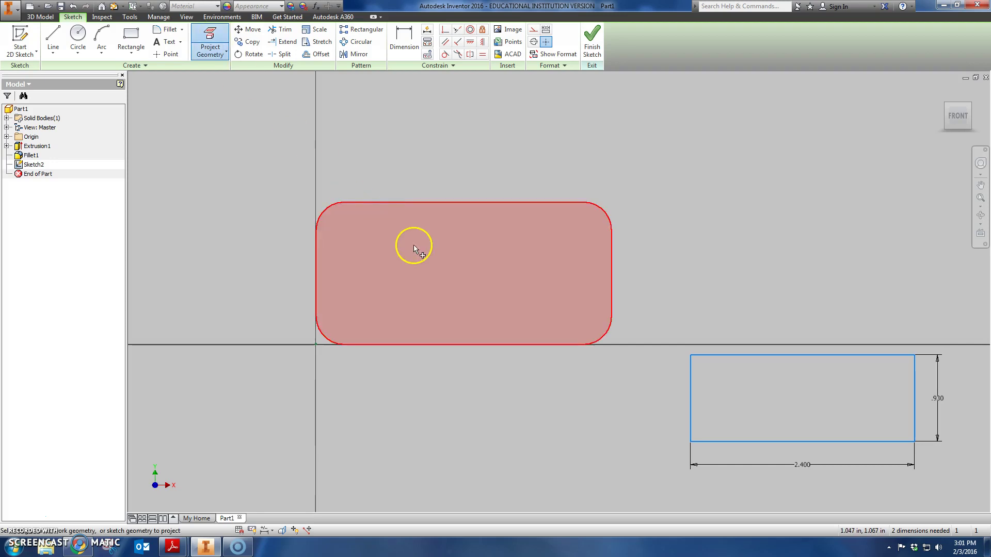
{"action": "left_click", "coordinate": [410, 225]}
{"action": "right_click", "coordinate": [403, 153]}
{"action": "left_click", "coordinate": [439, 153]}
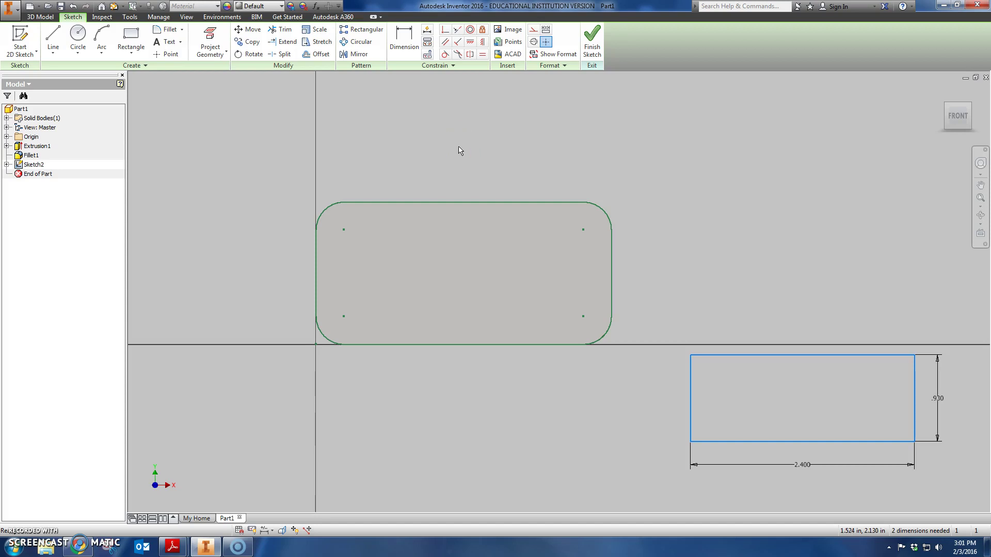
Align the rectangle's left-edge midpoint horizontally with the outline's left midpoint.
{"action": "left_click", "coordinate": [470, 46]}
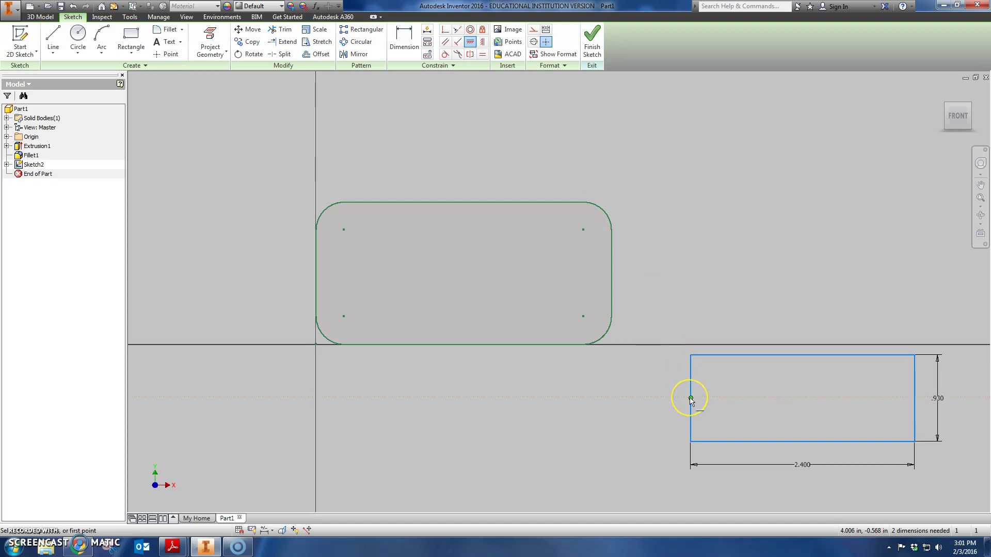
{"action": "mouse_move", "coordinate": [690, 400]}
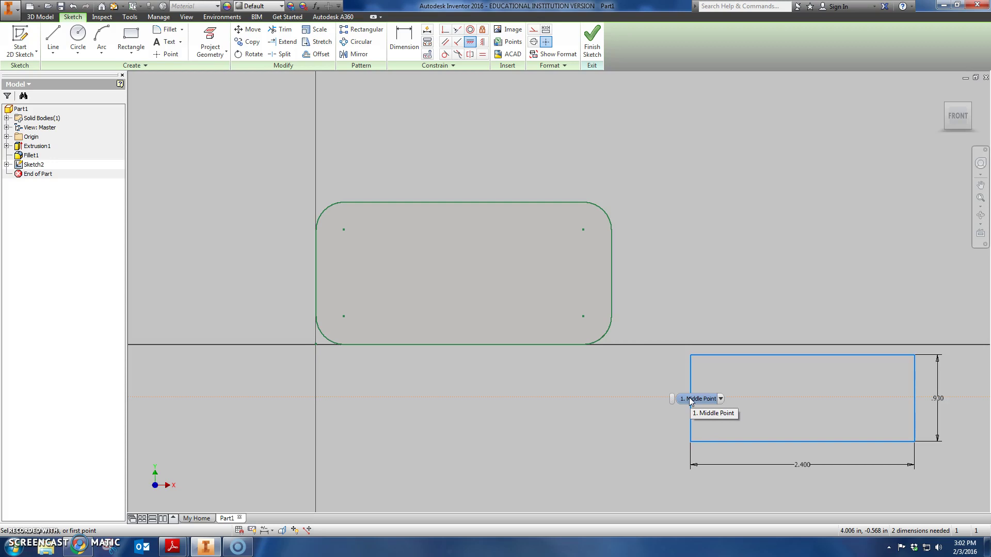
{"action": "left_click", "coordinate": [690, 401]}
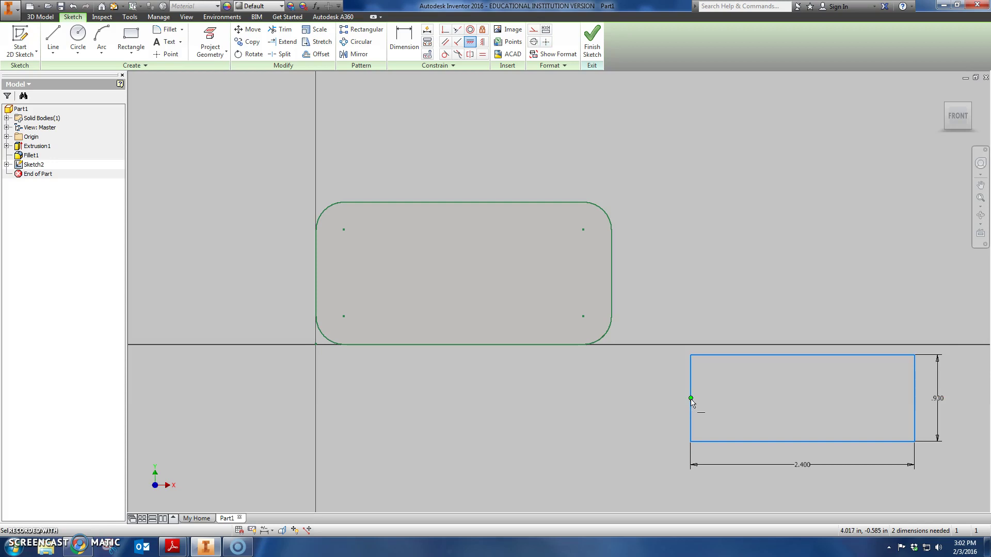
{"action": "left_click", "coordinate": [316, 274]}
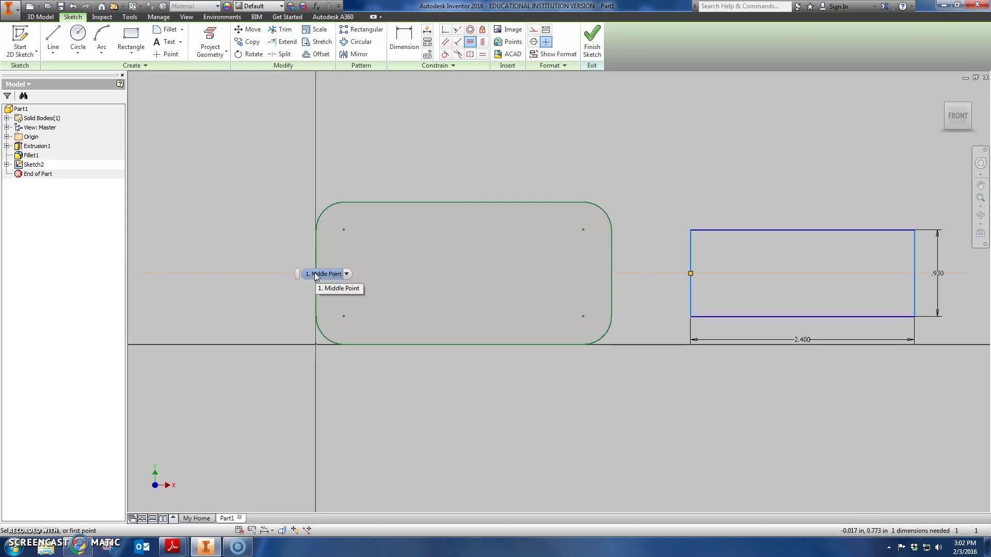
{"action": "right_click", "coordinate": [614, 158]}
{"action": "left_click", "coordinate": [634, 157]}
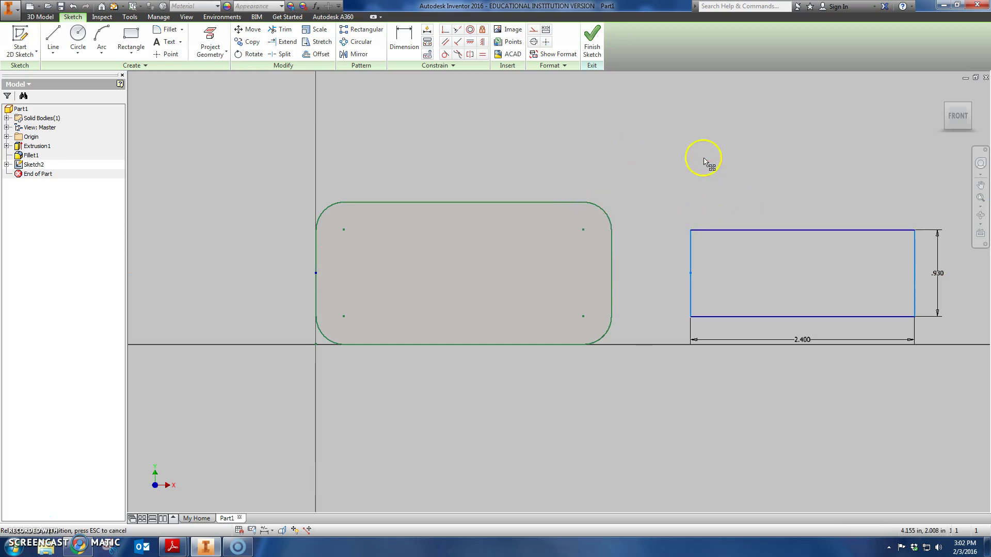
Move the rectangle inside the outline and align its top midpoint vertically with the outline's.
{"action": "left_click", "coordinate": [691, 249]}
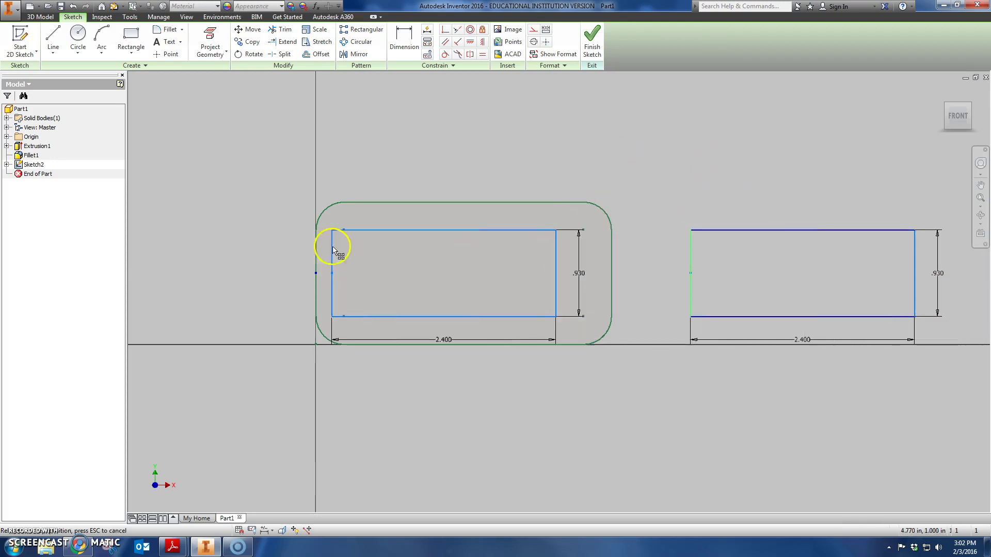
{"action": "left_click", "coordinate": [661, 251]}
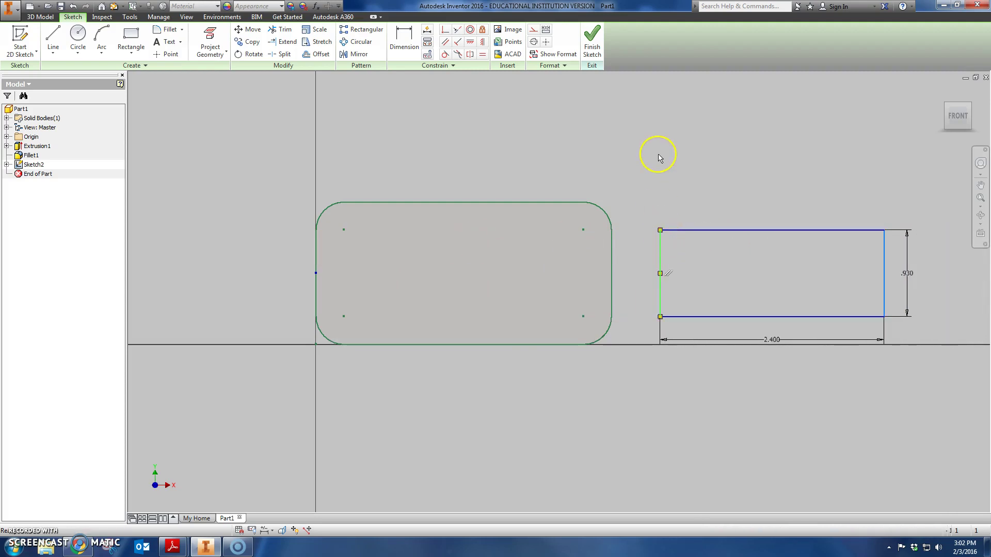
{"action": "left_click", "coordinate": [659, 157]}
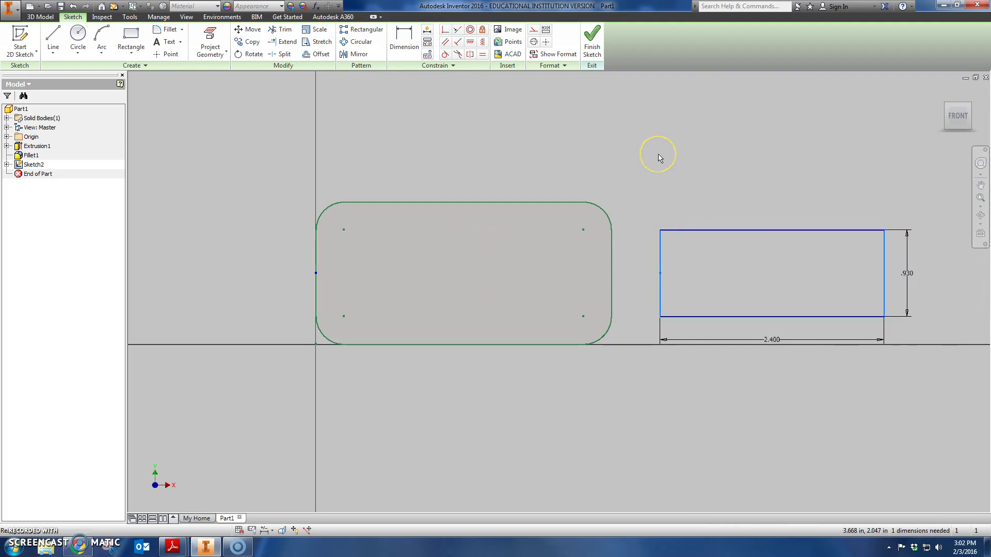
{"action": "left_click", "coordinate": [662, 247]}
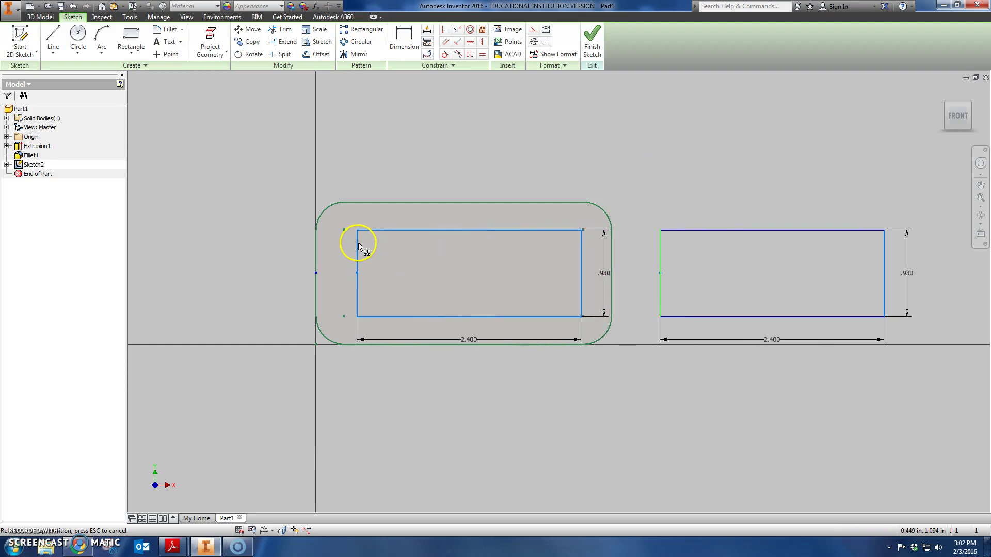
{"action": "left_click", "coordinate": [357, 248]}
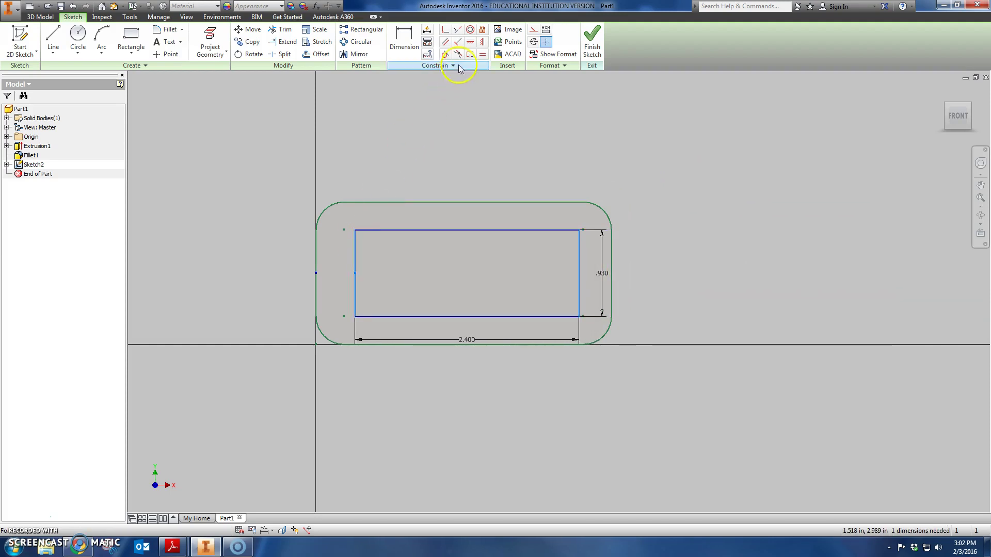
{"action": "left_click", "coordinate": [481, 44]}
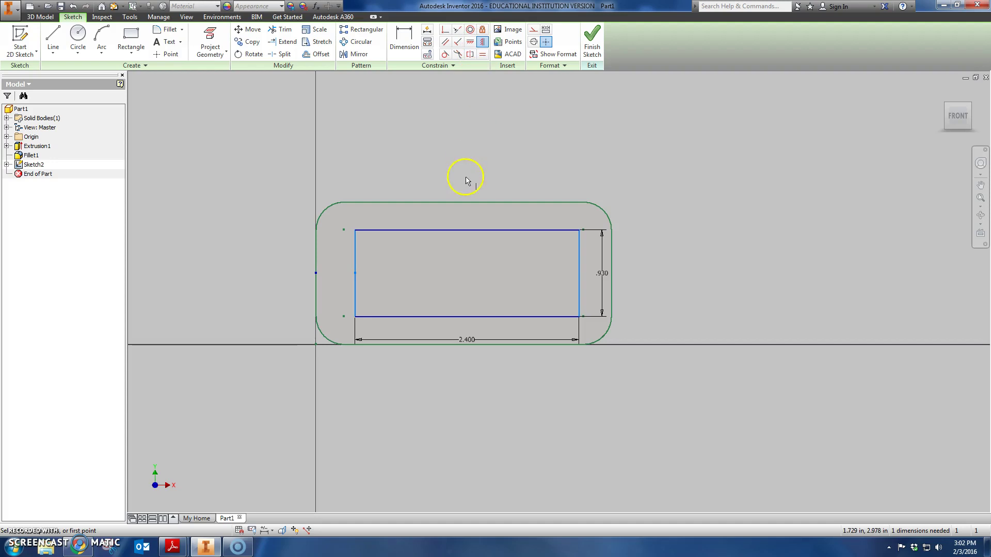
{"action": "left_click", "coordinate": [467, 230]}
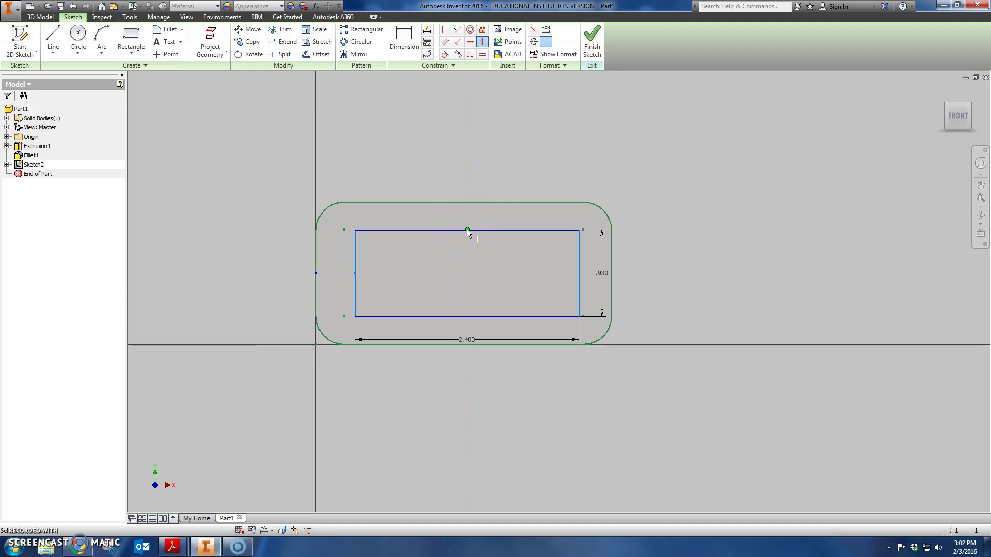
{"action": "left_click", "coordinate": [464, 202]}
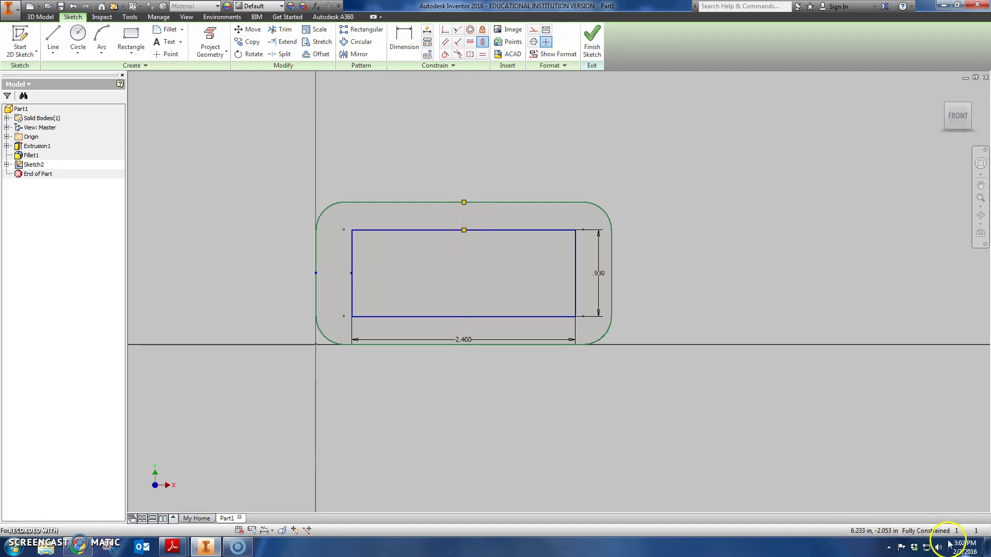
Finish the sketch and cut the 2.40 × 0.93 rectangle 0.57 in deep into the block.
{"action": "left_click", "coordinate": [590, 44]}
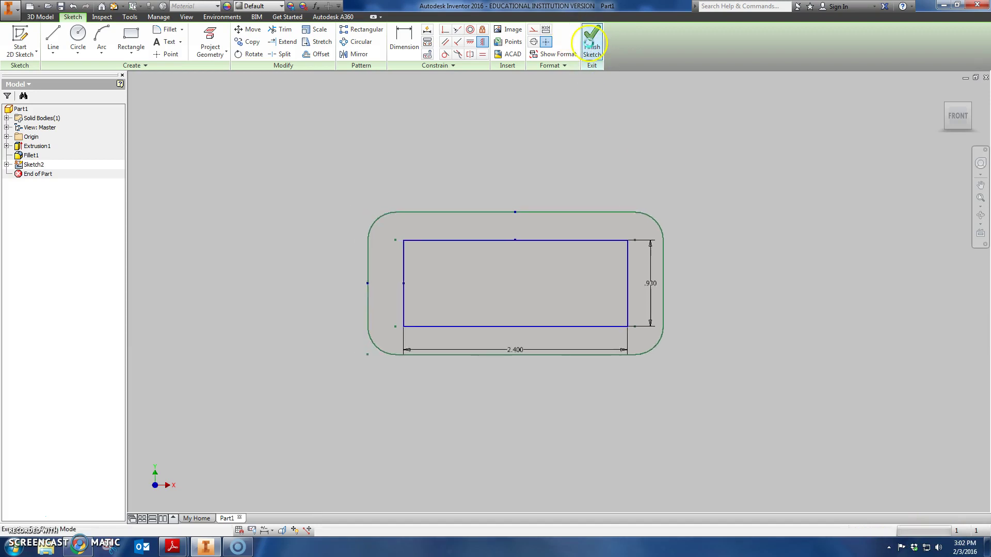
{"action": "left_click", "coordinate": [970, 107]}
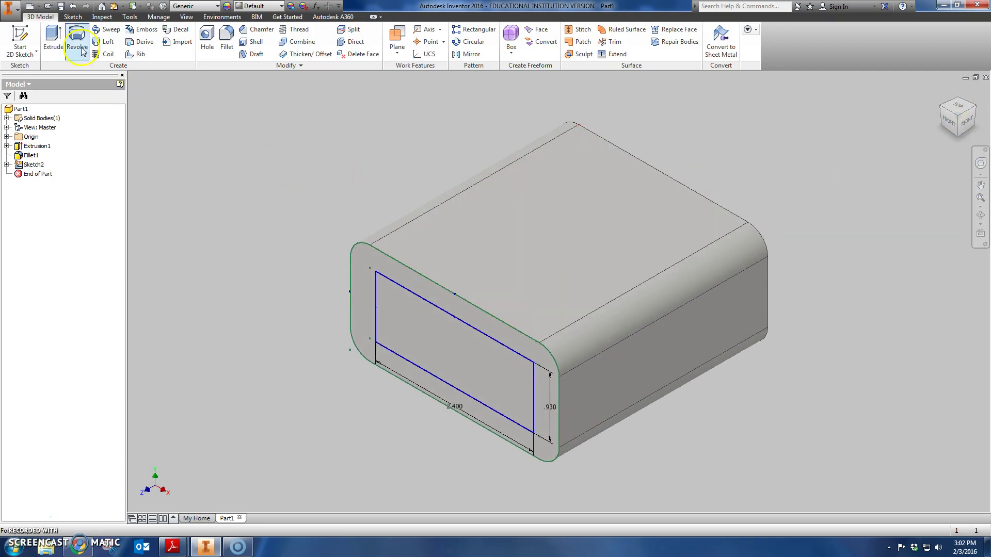
{"action": "left_click", "coordinate": [59, 41]}
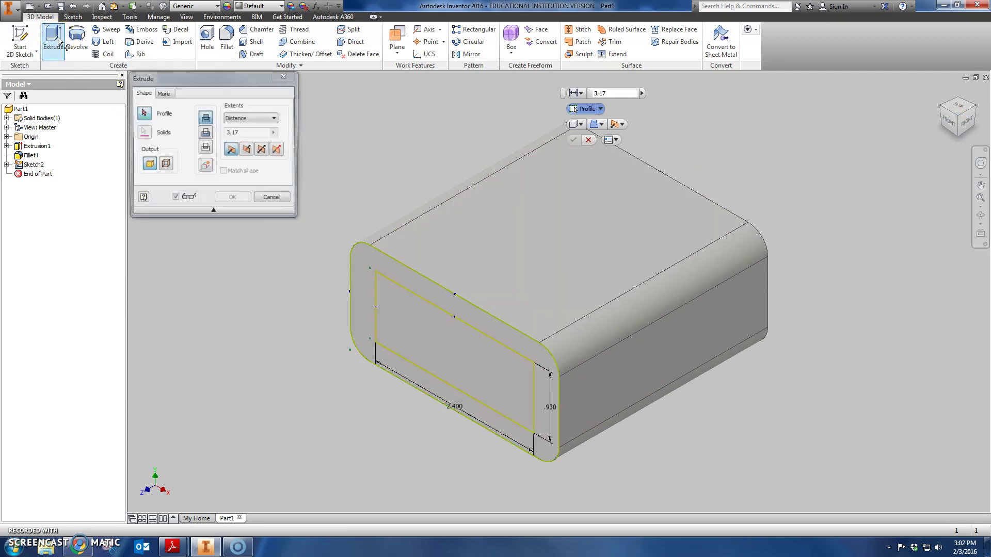
{"action": "left_click", "coordinate": [399, 309]}
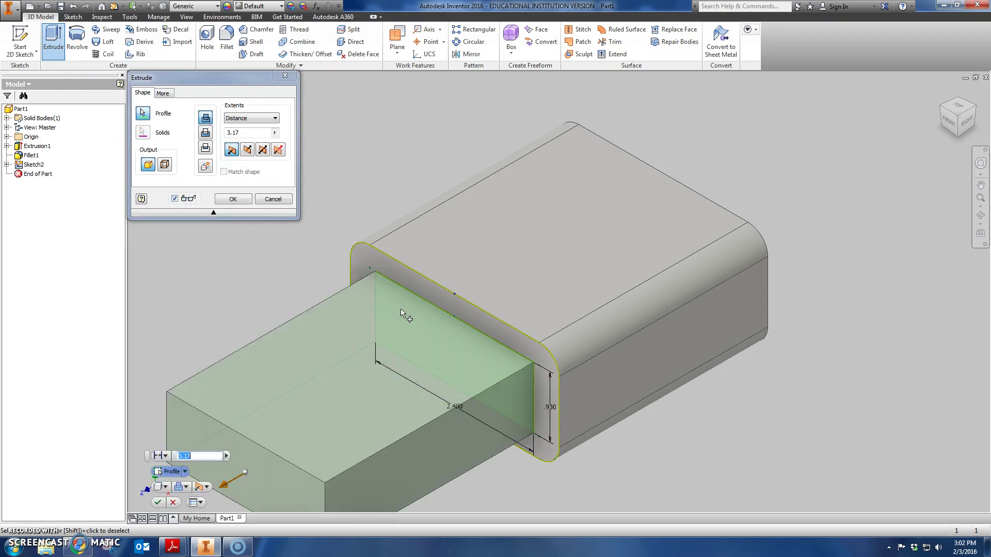
{"action": "left_click", "coordinate": [208, 124]}
{"action": "left_click", "coordinate": [206, 133]}
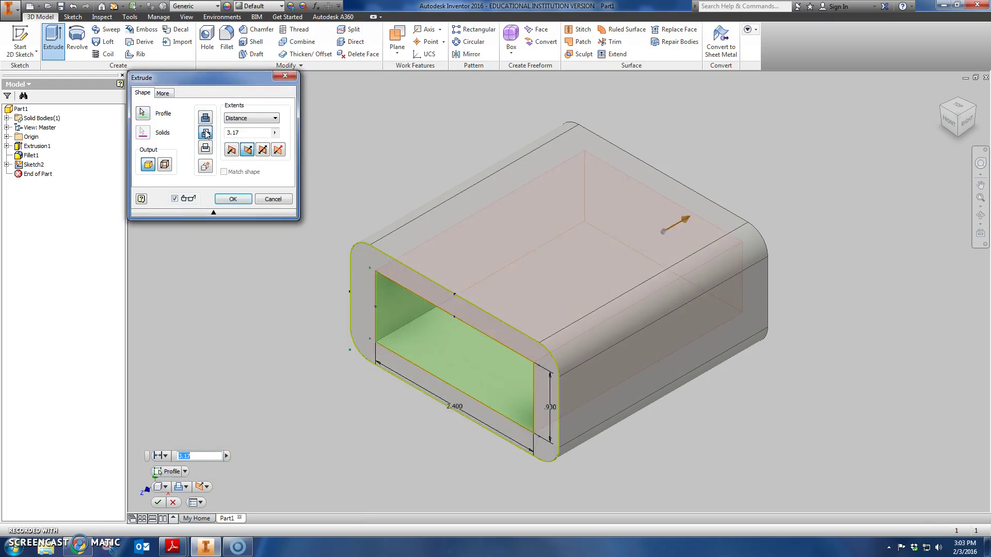
{"action": "left_click", "coordinate": [240, 120]}
{"action": "left_click", "coordinate": [209, 135]}
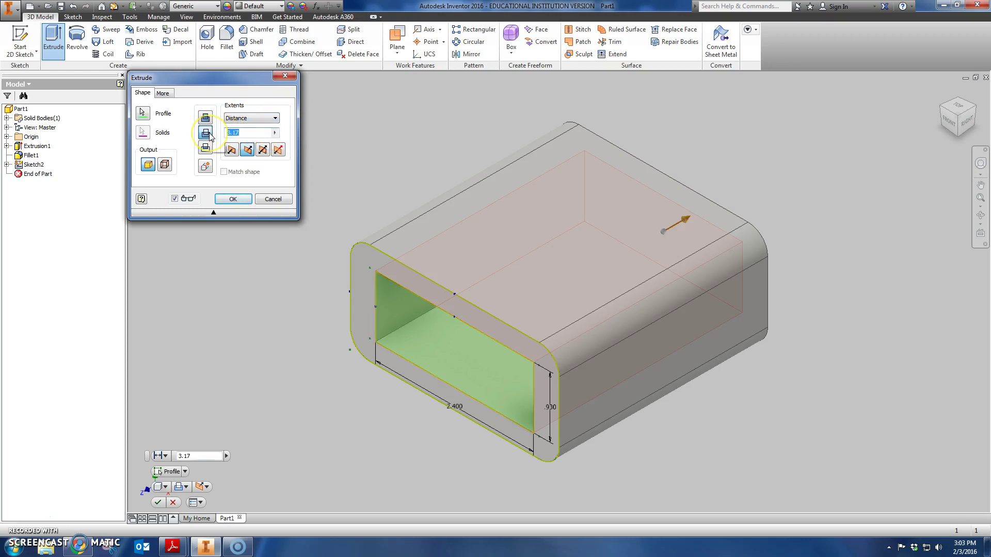
{"action": "key", "text": "BackSpace"}
{"action": "left_click", "coordinate": [234, 201]}
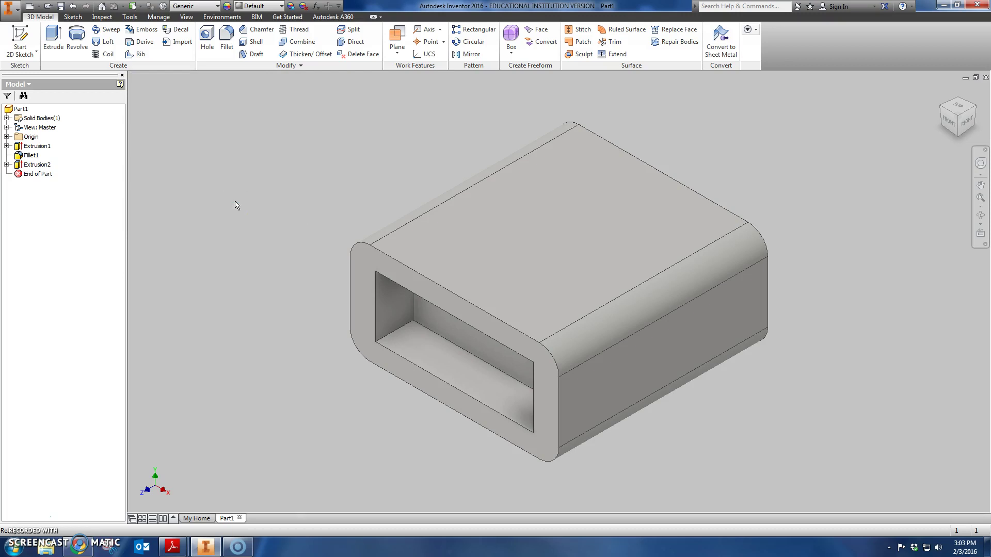
Switch to Adobe Reader to review the Passenger Section drawing's pocket dimensions.
{"action": "key", "text": "alt+Tab"}
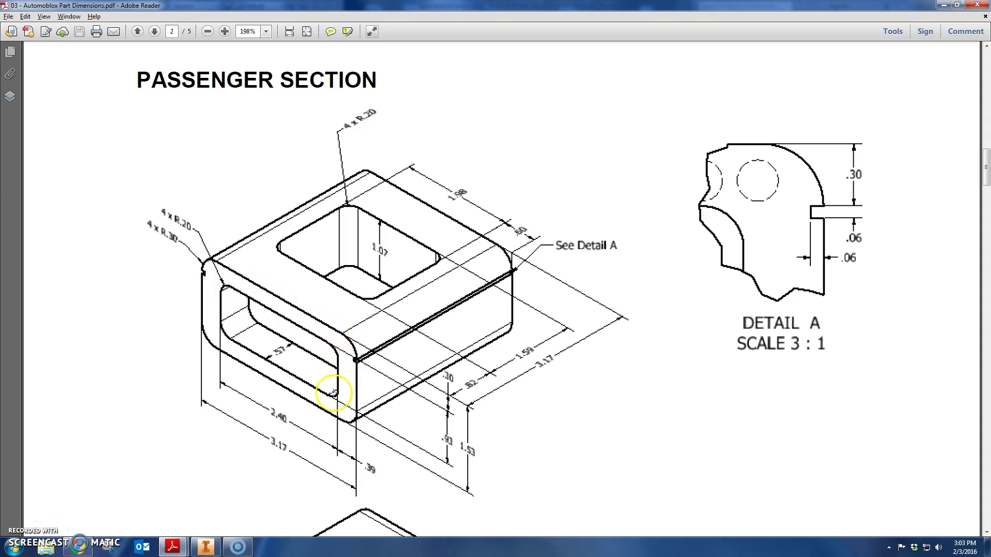
Back in Inventor, fillet the four inner pocket edges with a 0.2 in radius.
{"action": "key", "text": "alt+Tab"}
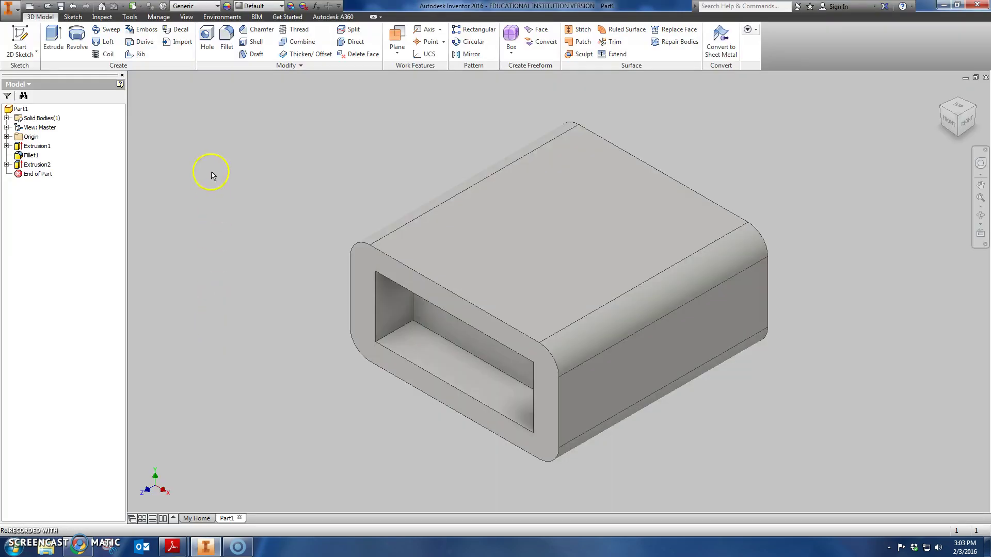
{"action": "left_click", "coordinate": [225, 42]}
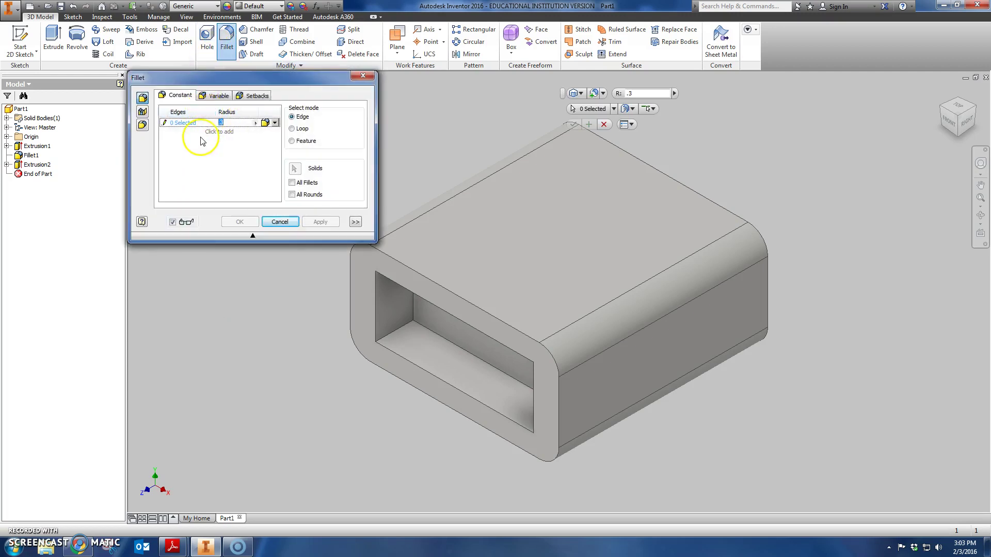
{"action": "left_click", "coordinate": [394, 330]}
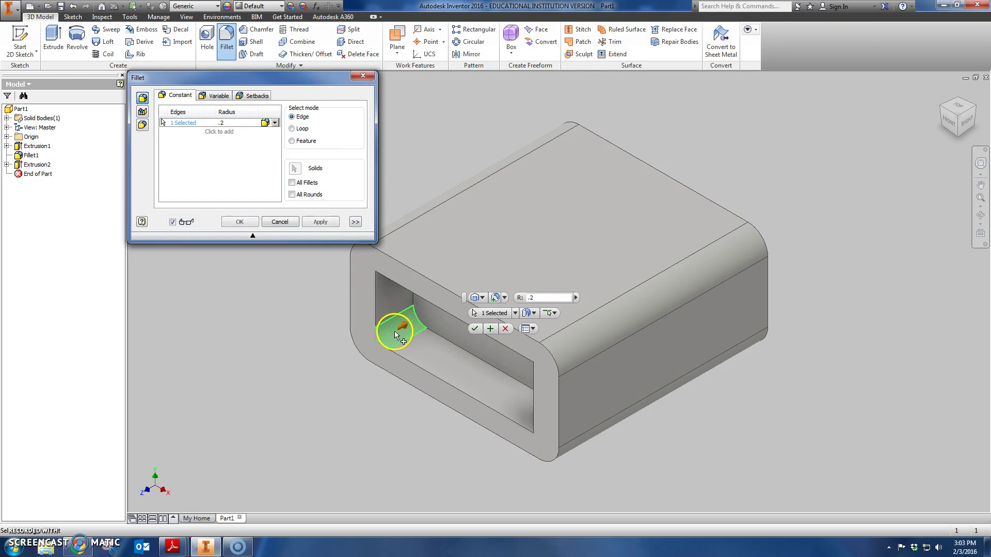
{"action": "left_click", "coordinate": [942, 132]}
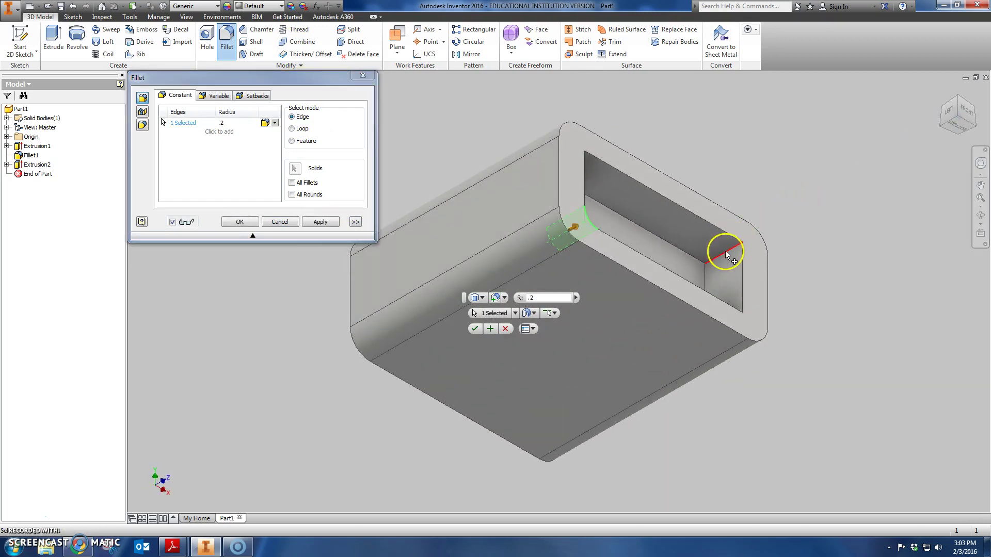
{"action": "left_click", "coordinate": [722, 249]}
{"action": "left_click", "coordinate": [953, 132]}
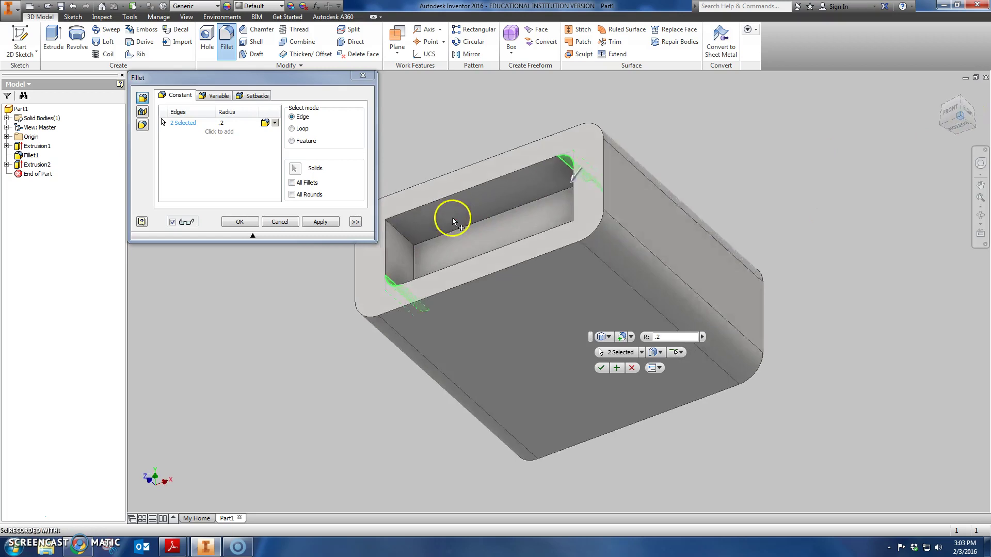
{"action": "left_click", "coordinate": [399, 250]}
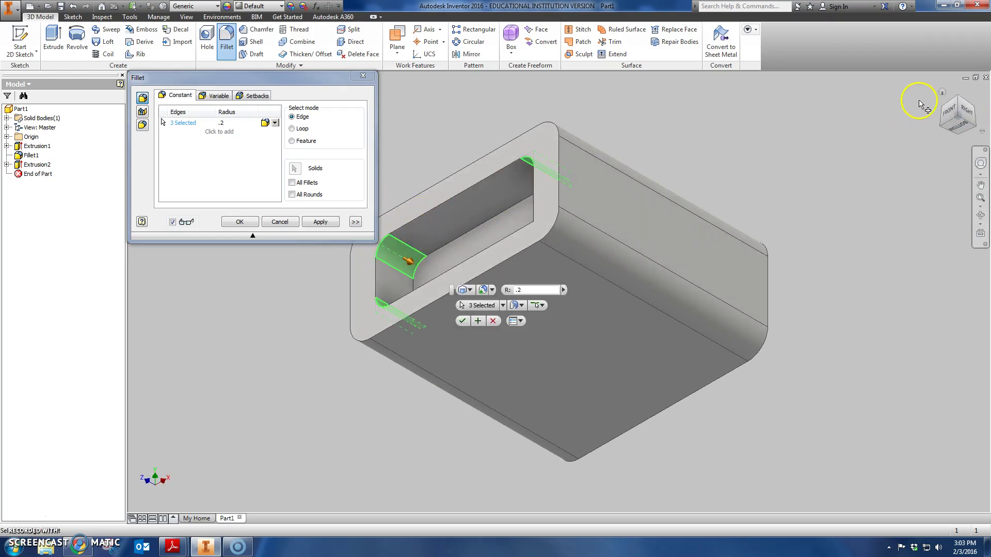
{"action": "left_click", "coordinate": [945, 111]}
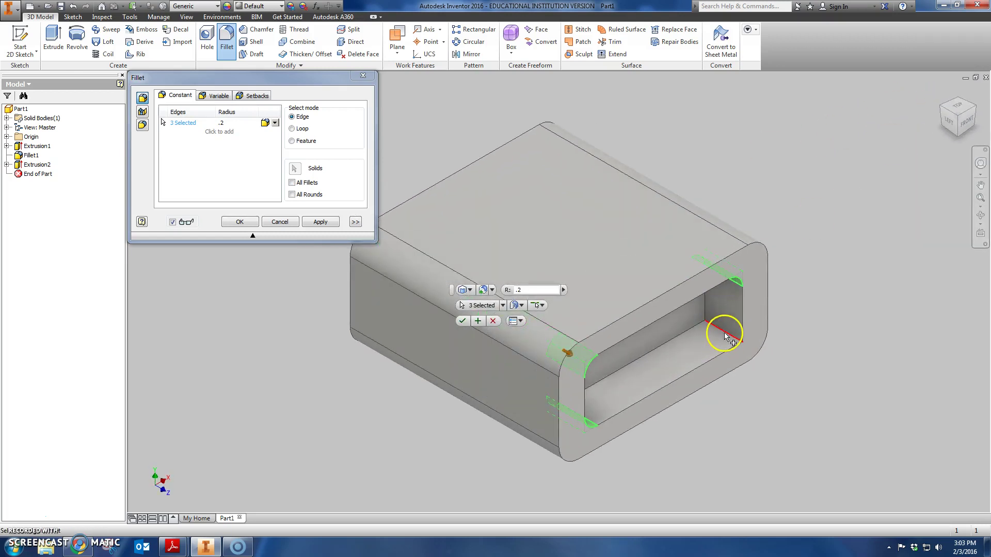
{"action": "left_click", "coordinate": [725, 334]}
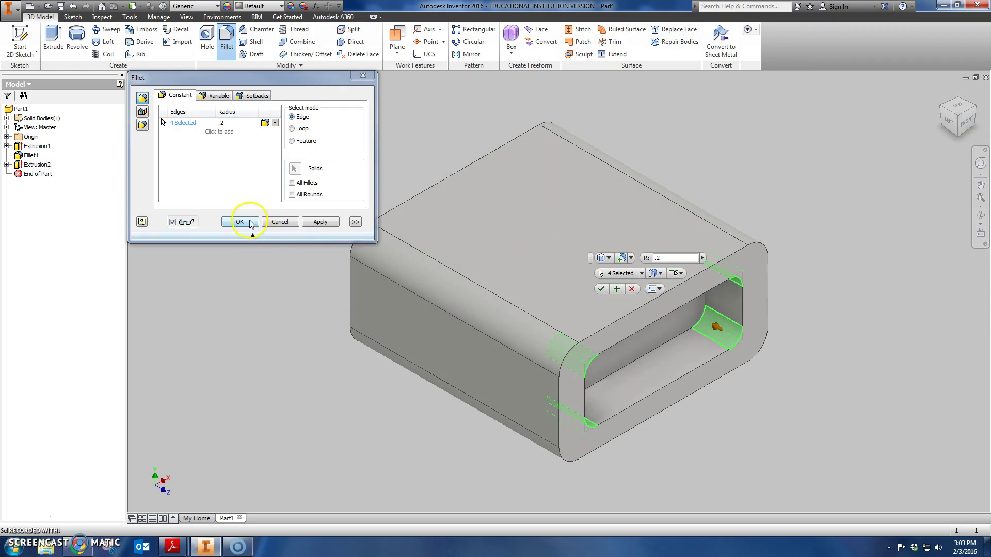
{"action": "left_click", "coordinate": [252, 223]}
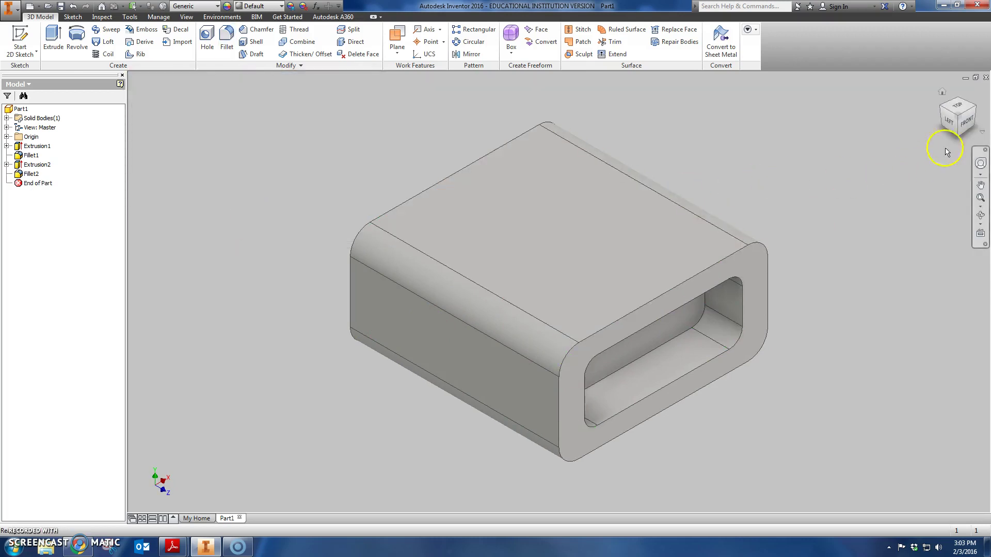
Return to the home isometric view, then turn toward the block's back end to inspect it.
{"action": "left_click", "coordinate": [942, 90]}
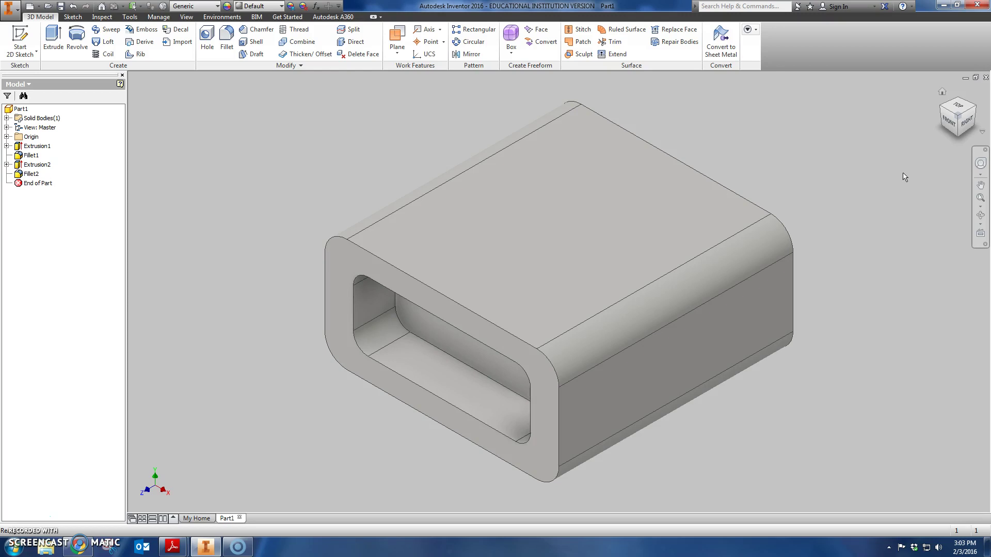
{"action": "left_click", "coordinate": [974, 117]}
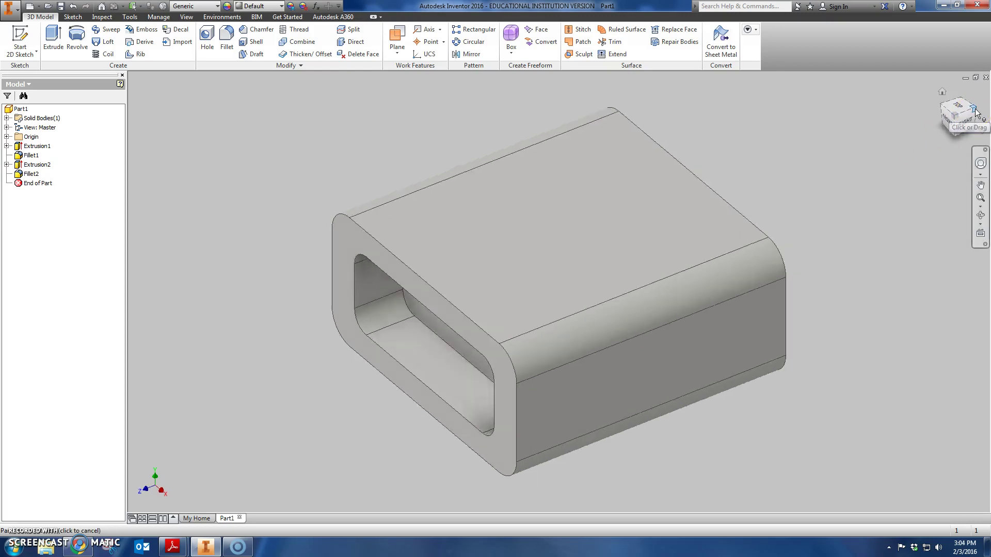
{"action": "left_click", "coordinate": [717, 324]}
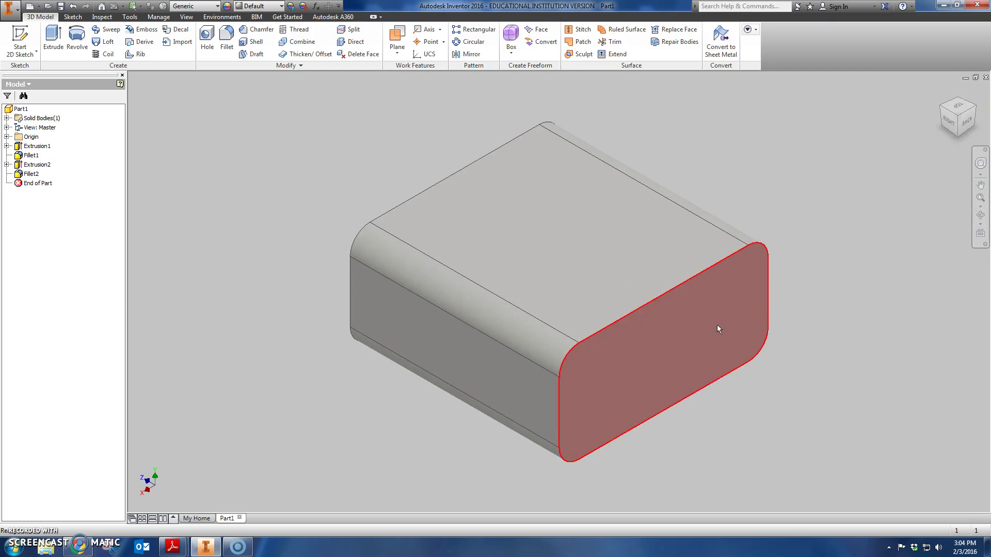
{"action": "left_click", "coordinate": [702, 330]}
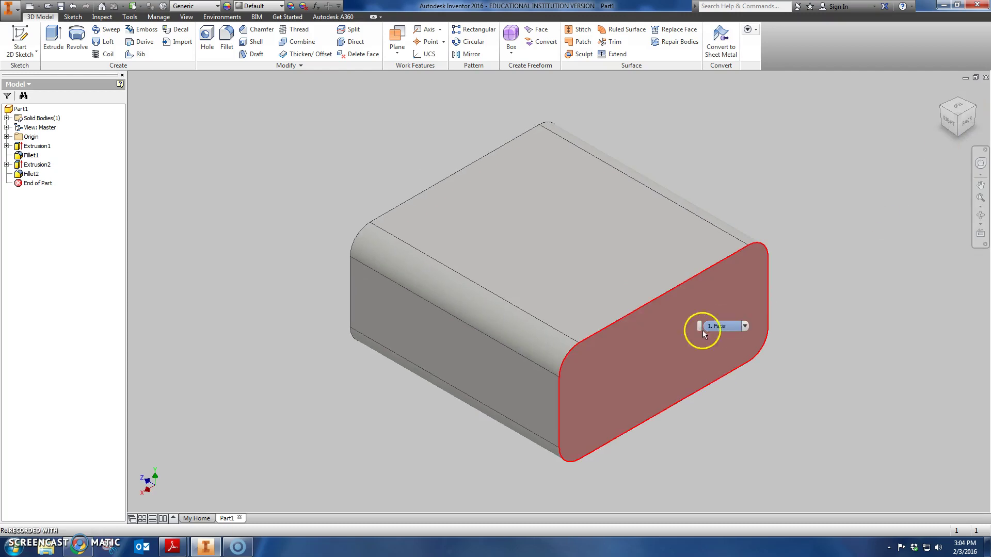
Bring up the Automoblox Part Dimensions PDF and scroll through the Passenger Section views.
{"action": "left_click", "coordinate": [174, 547]}
{"action": "left_click", "coordinate": [229, 494]}
{"action": "scroll", "coordinate": [250, 343], "scroll_direction": "down", "scroll_amount": 3}
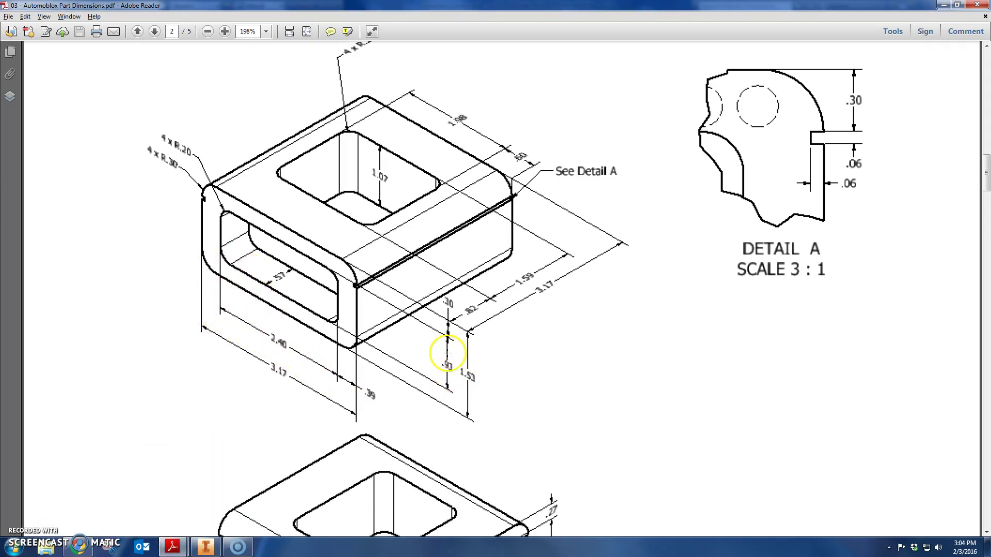
{"action": "scroll", "coordinate": [447, 366], "scroll_direction": "down", "scroll_amount": 8}
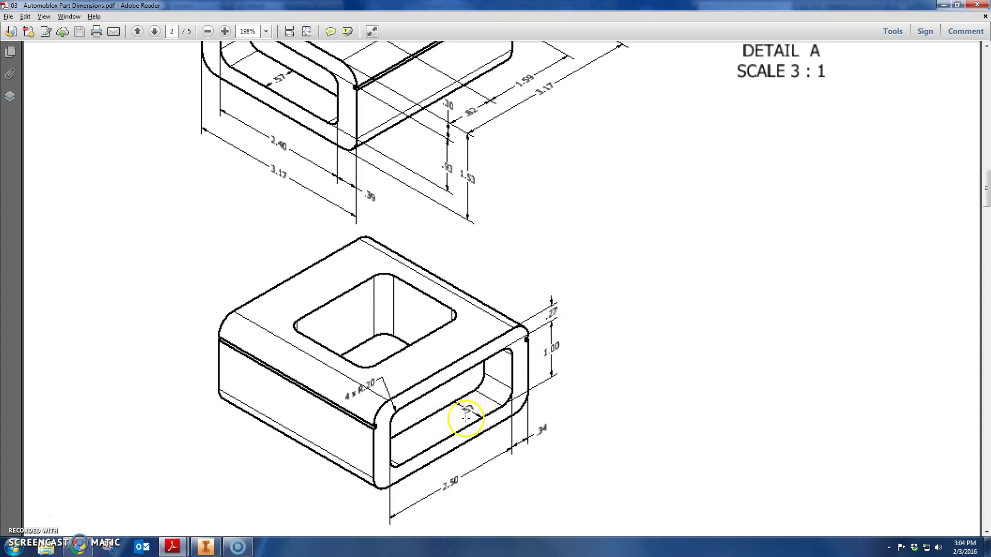
{"action": "scroll", "coordinate": [473, 390], "scroll_direction": "up", "scroll_amount": 4}
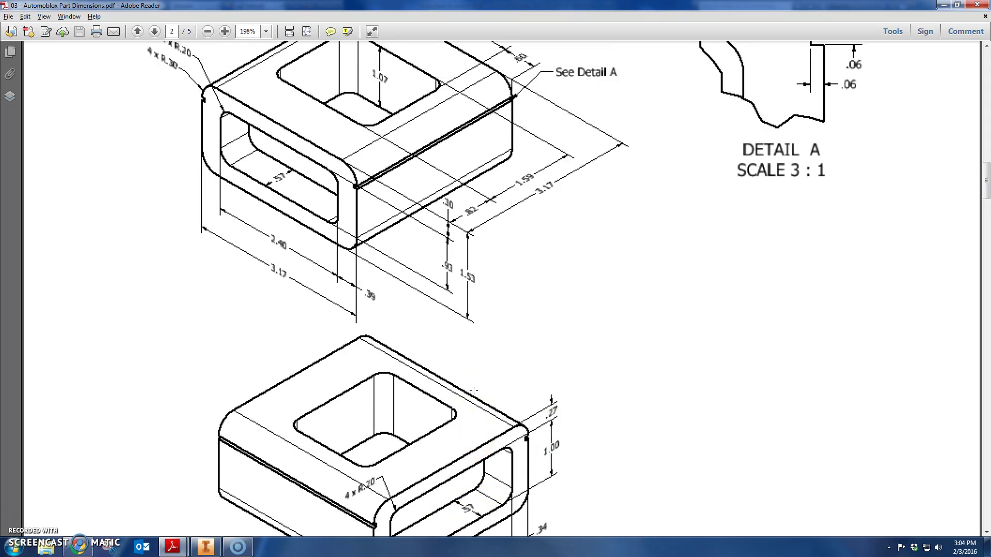
{"action": "scroll", "coordinate": [477, 392], "scroll_direction": "up", "scroll_amount": 4}
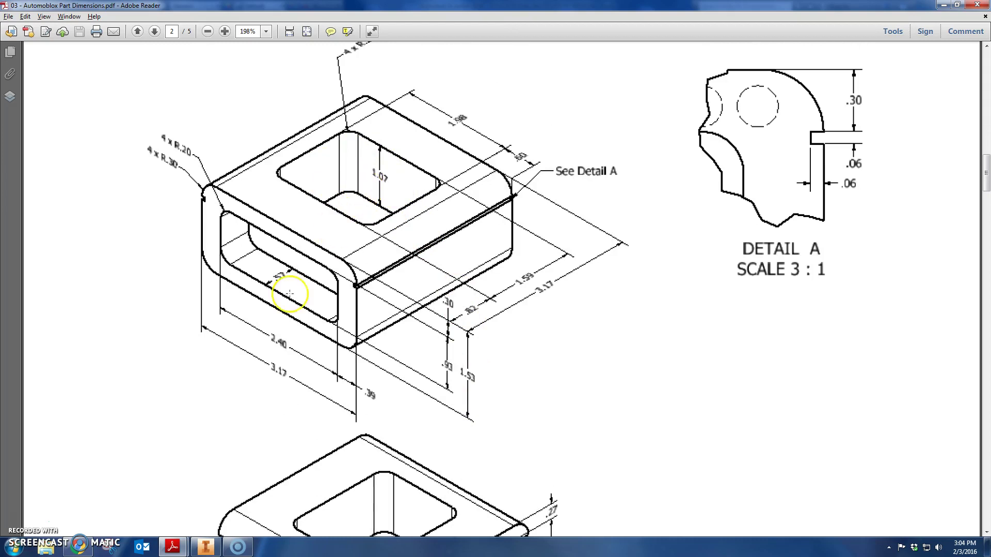
{"action": "mouse_move", "coordinate": [172, 544]}
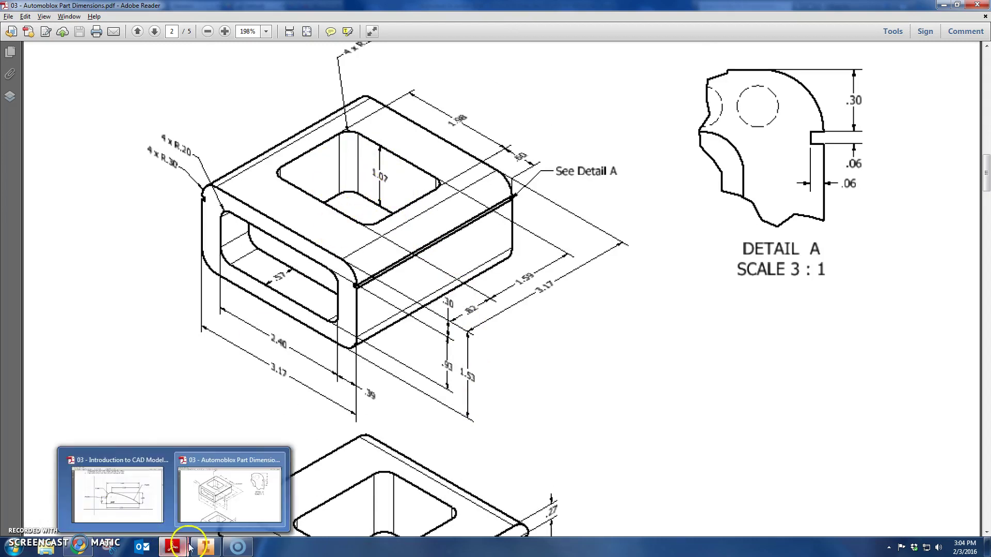
{"action": "mouse_move", "coordinate": [77, 544]}
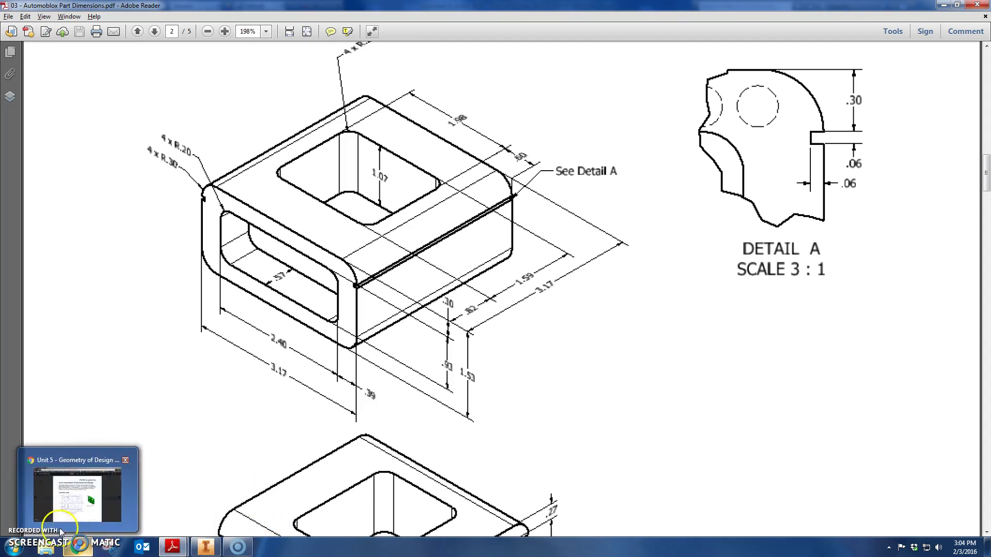